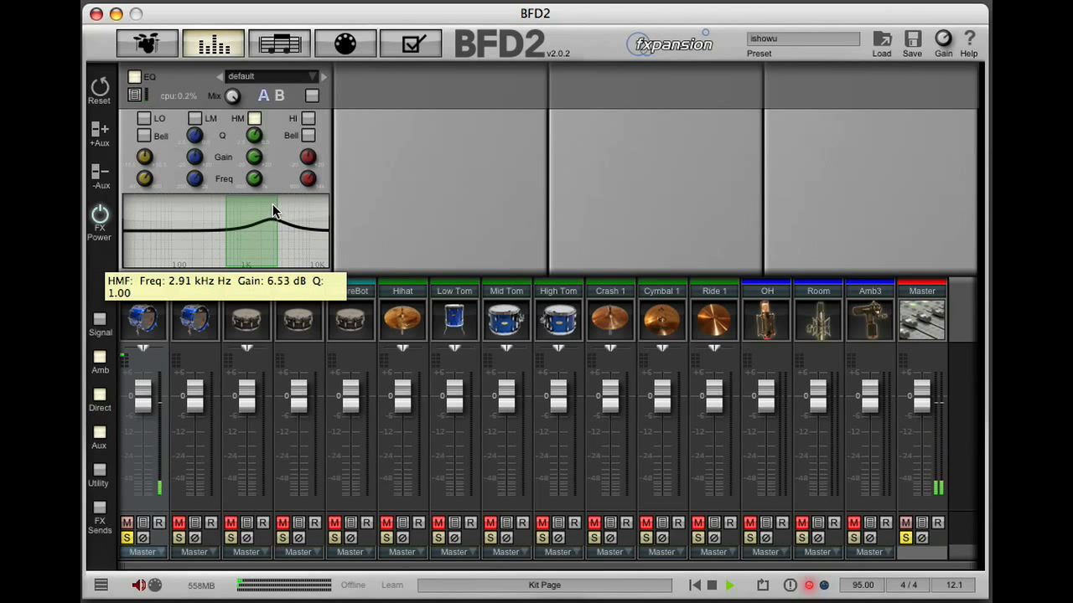
Shape the KickIn channel's EQ with a high-mid boost, a low-mid cut and a low-band boost
scroll(273, 217, "up", 3)
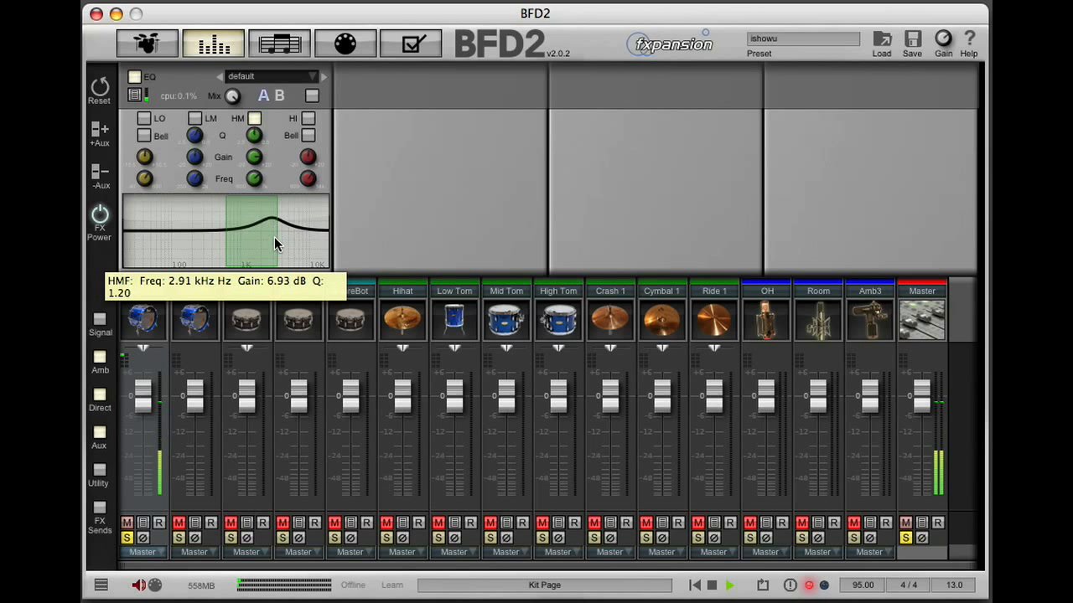
scroll(271, 214, "down", 5)
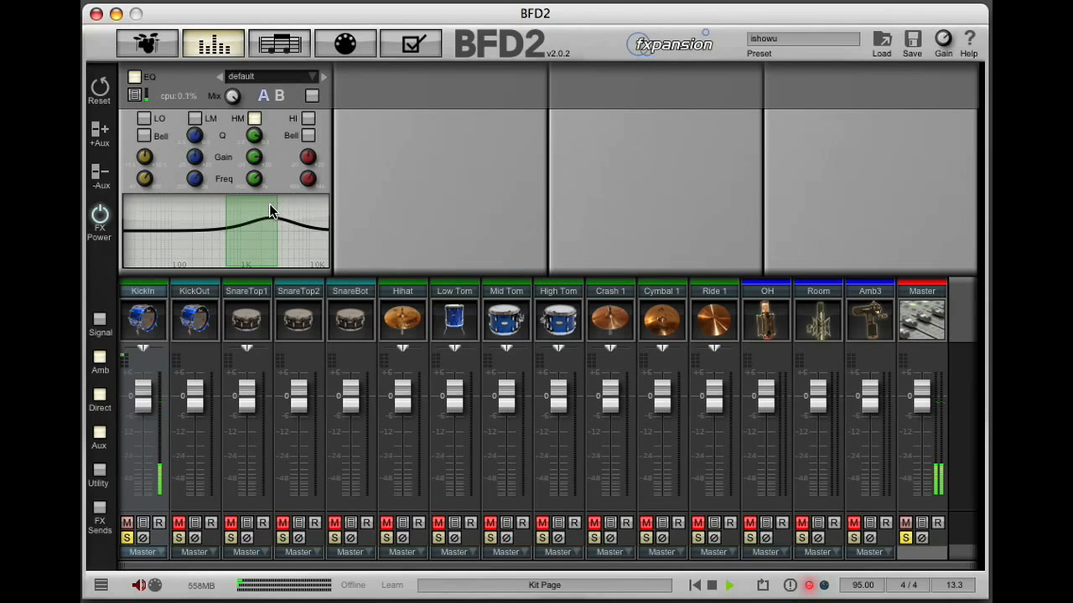
left_click_drag(273, 218, 288, 224)
left_click_drag(147, 229, 143, 256)
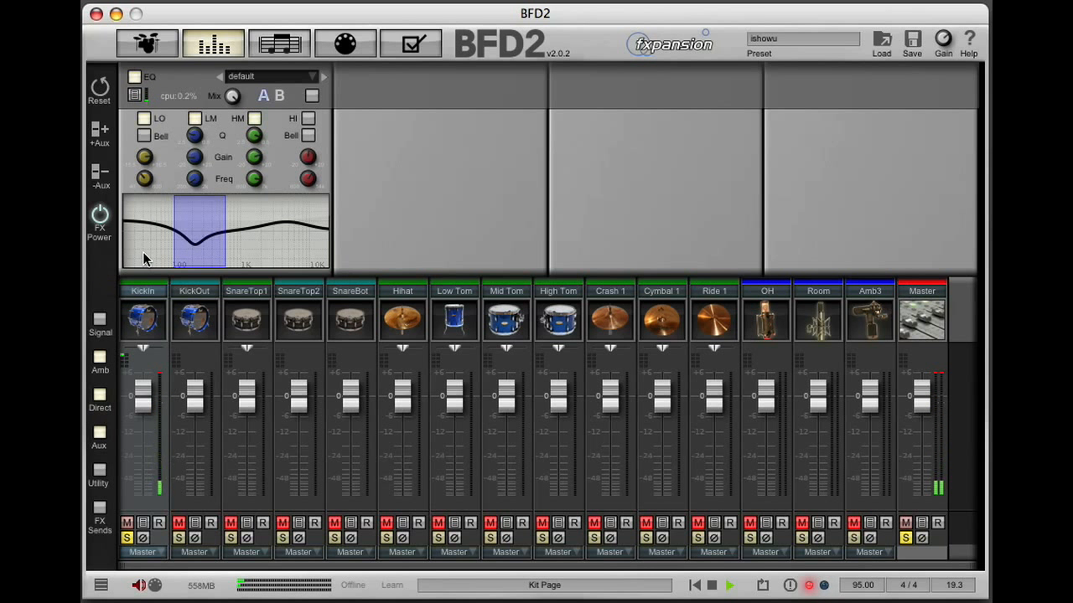
Copy the KickIn channel, and try pasting it as an effect on the soloed KickOut channel
right_click(151, 310)
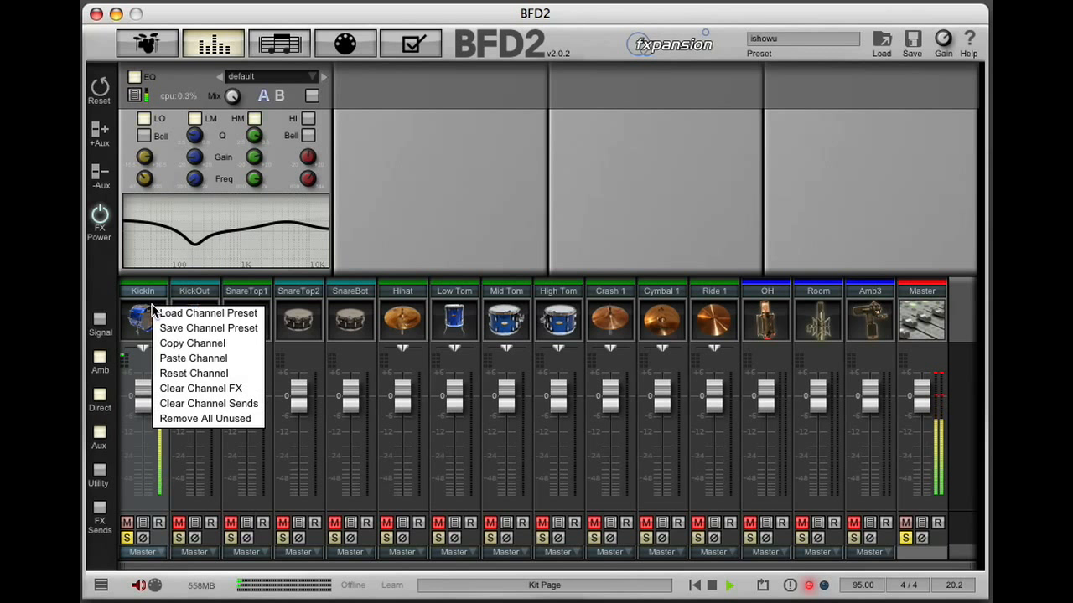
left_click(174, 343)
left_click(176, 336)
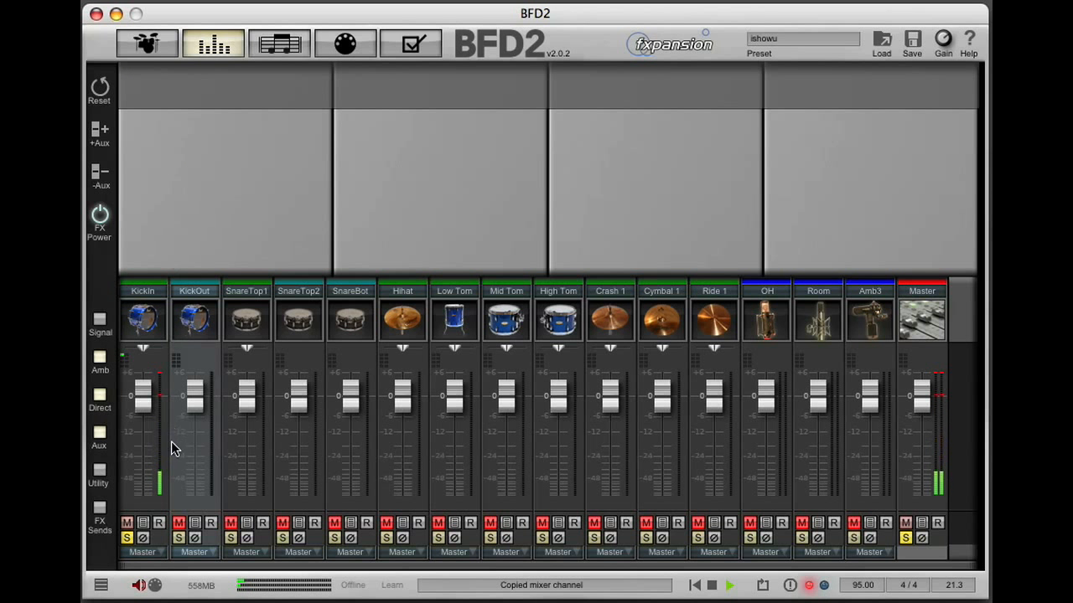
left_click(178, 537)
right_click(190, 240)
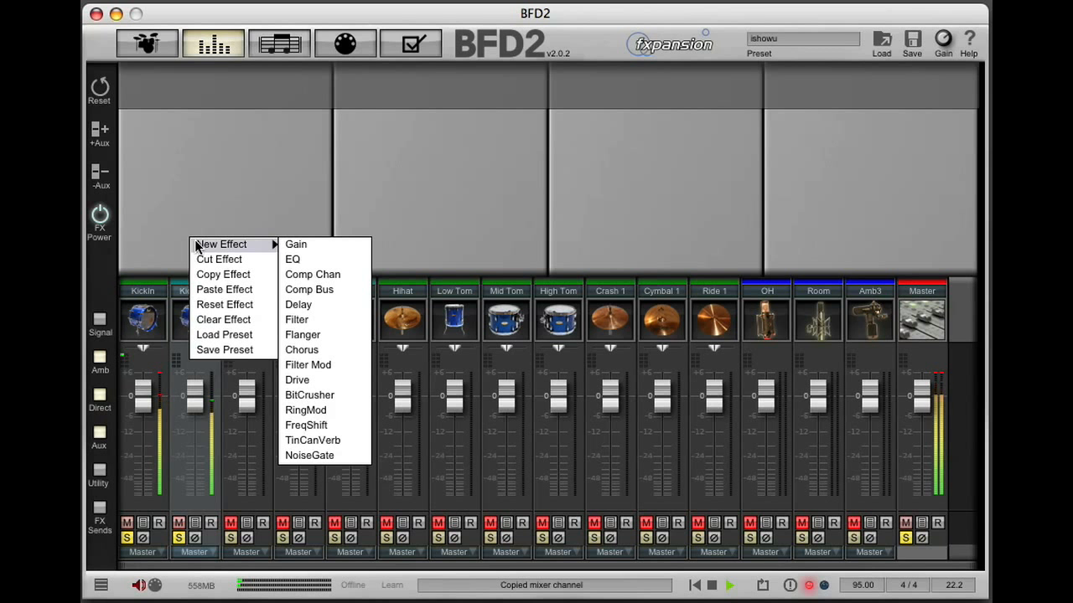
left_click(222, 289)
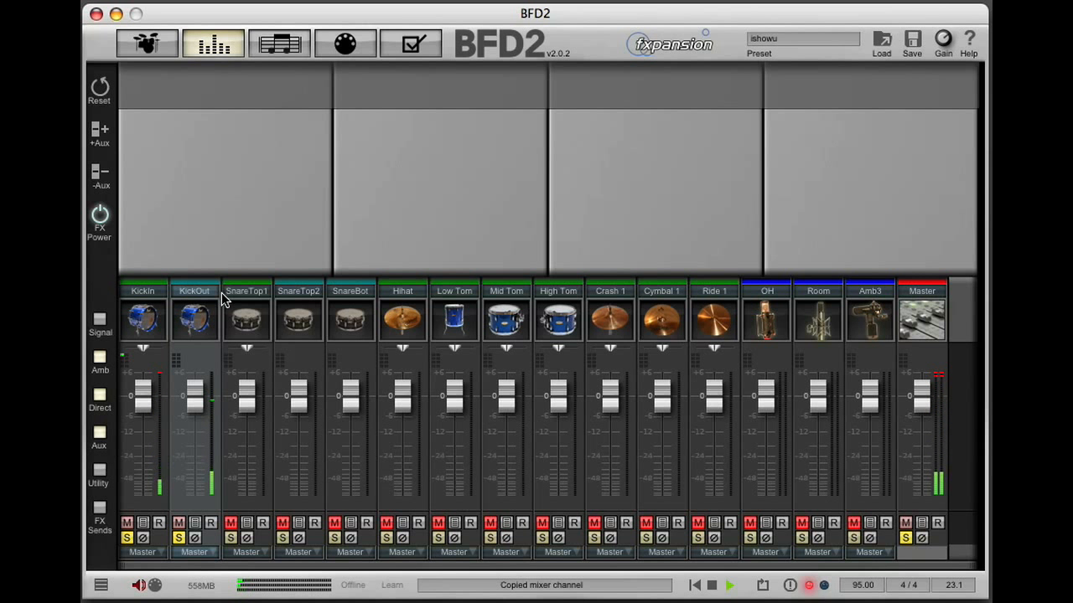
Paste the copied KickIn channel settings onto KickOut, and unsolo KickOut after listening
left_click(134, 322)
right_click(132, 319)
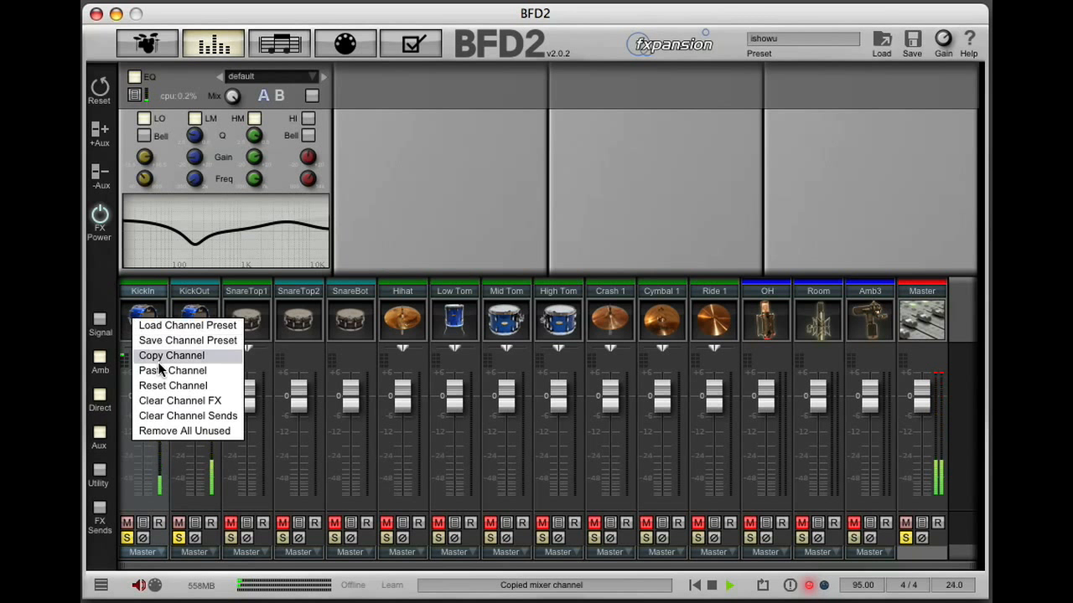
left_click(195, 318)
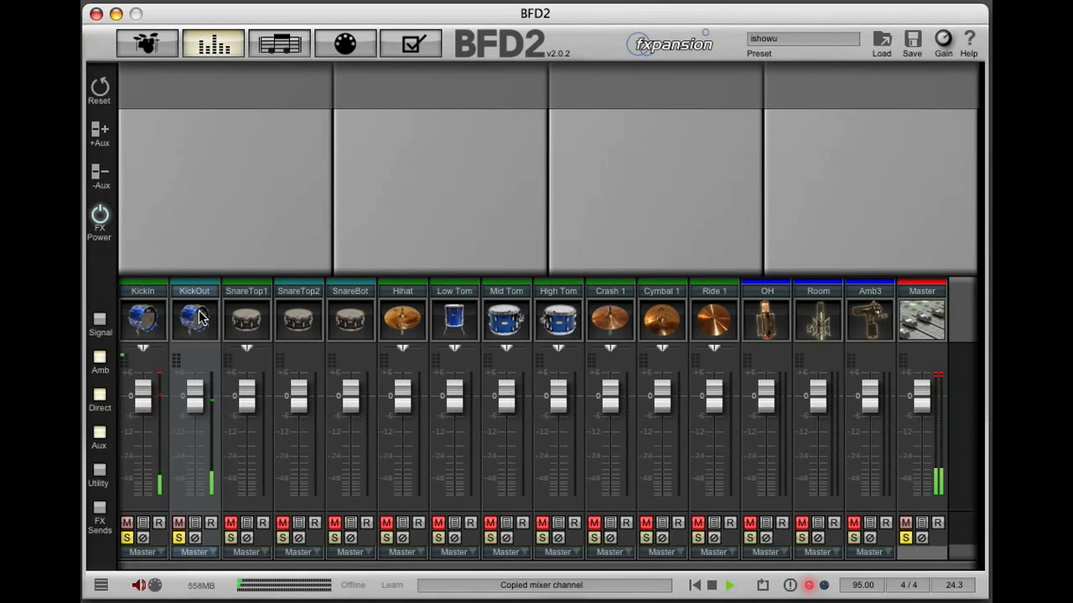
right_click(201, 314)
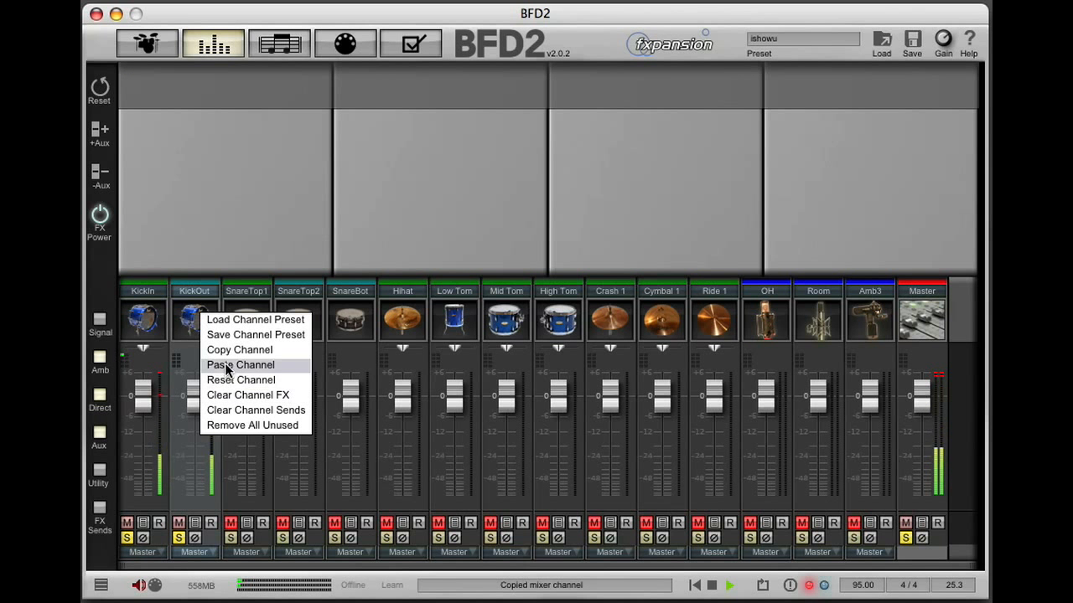
left_click(225, 364)
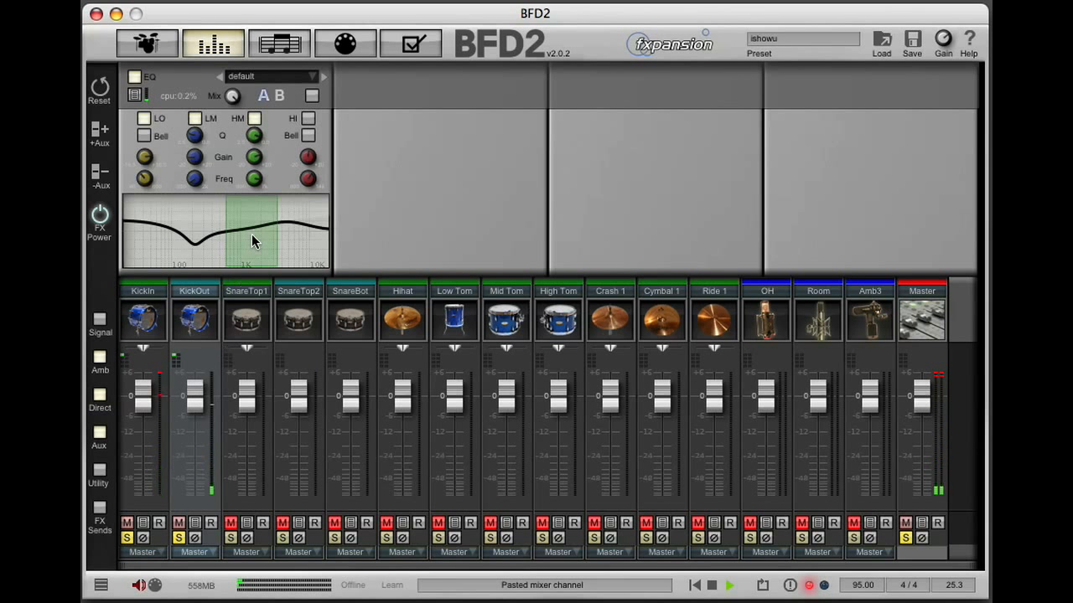
left_click(183, 538)
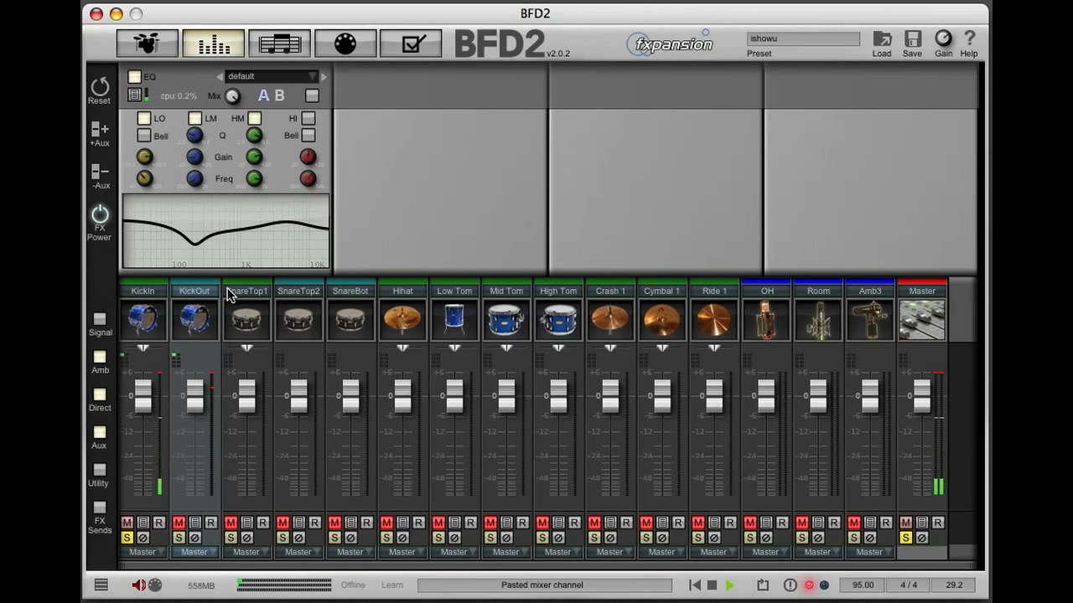
Add a Comp Chan effect after the EQ on KickIn and adjust its input, attack and release
left_click(149, 323)
right_click(448, 198)
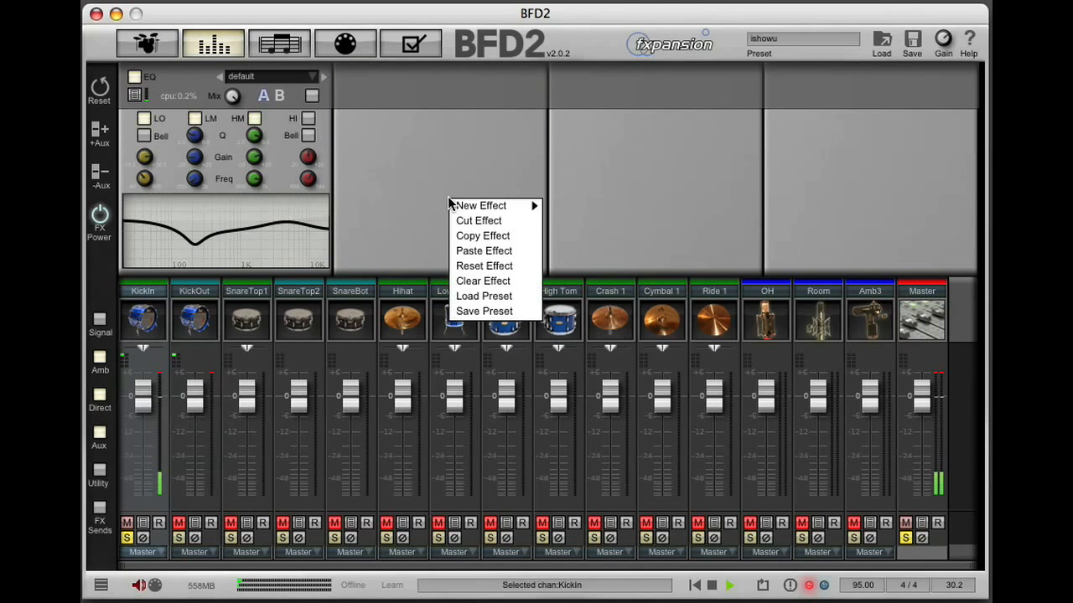
mouse_move(481, 205)
left_click(575, 236)
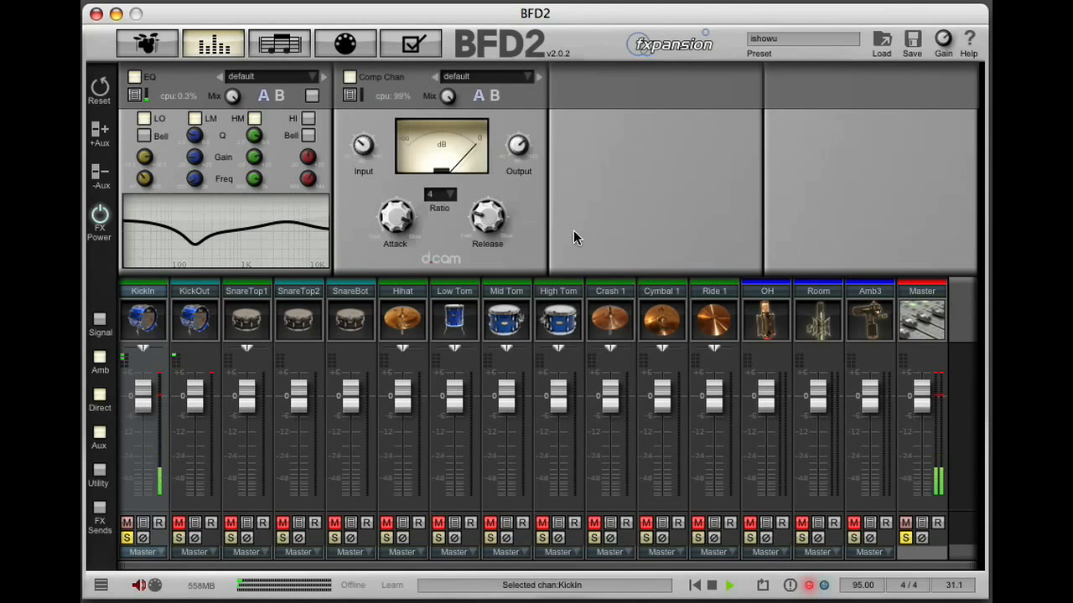
left_click_drag(368, 147, 370, 125)
left_click_drag(476, 216, 476, 249)
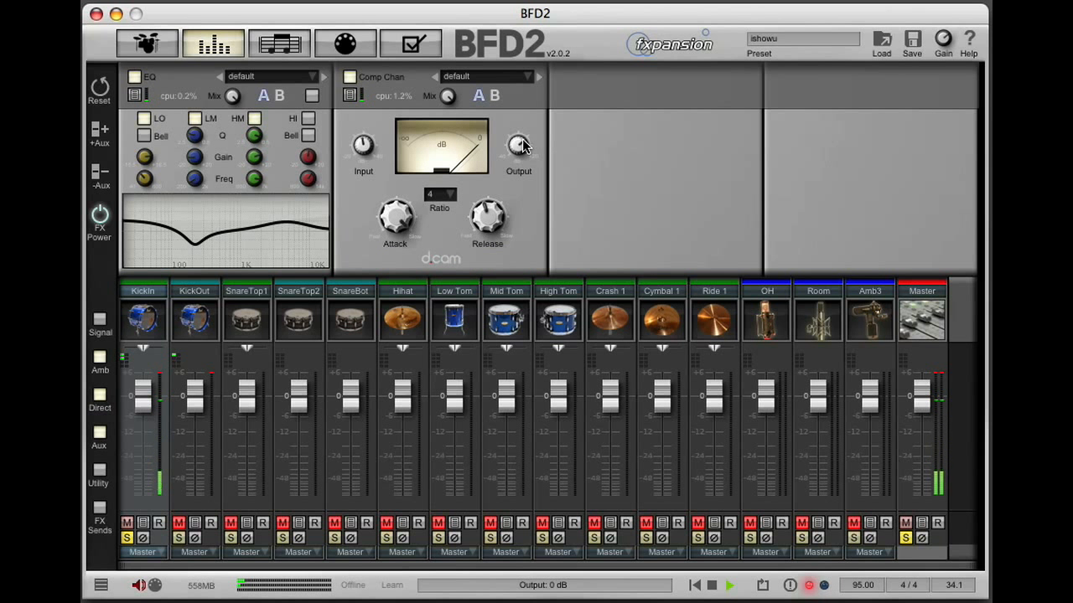
Copy the KickIn channel with its EQ and compressor, and paste it onto KickOut
right_click(130, 318)
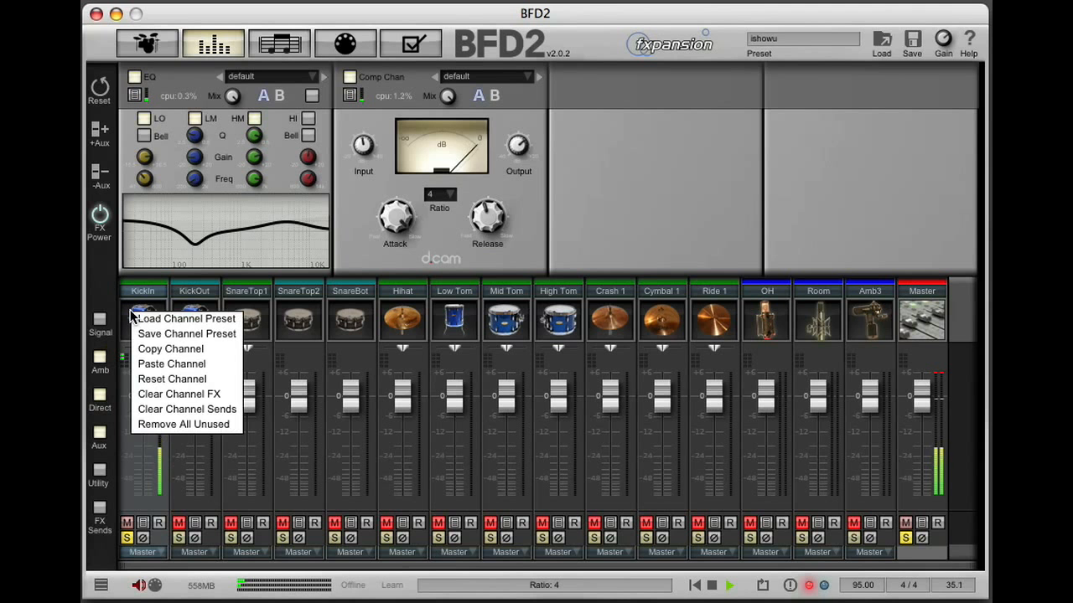
left_click(176, 347)
left_click(180, 339)
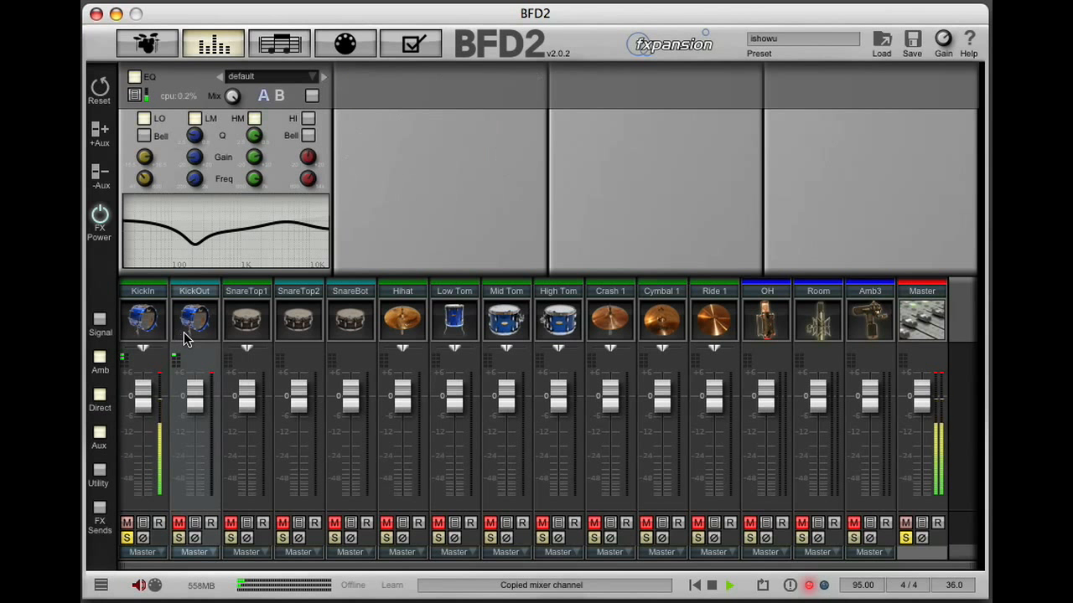
right_click(182, 337)
left_click(199, 385)
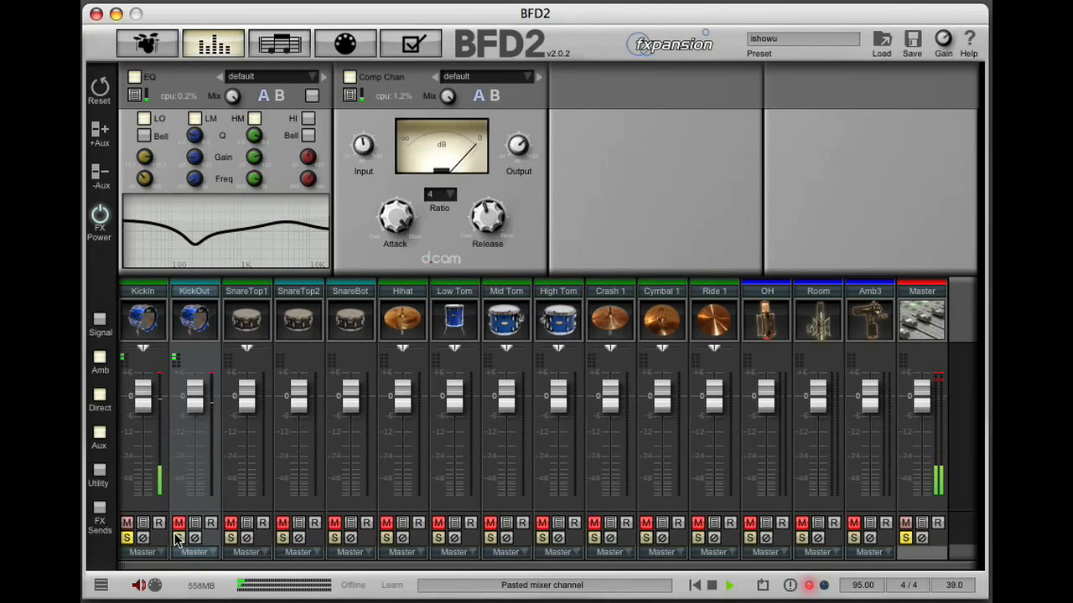
With KickIn unsoloed and playback stopped, clear the channel effects on both KickOut and KickIn
left_click(125, 540)
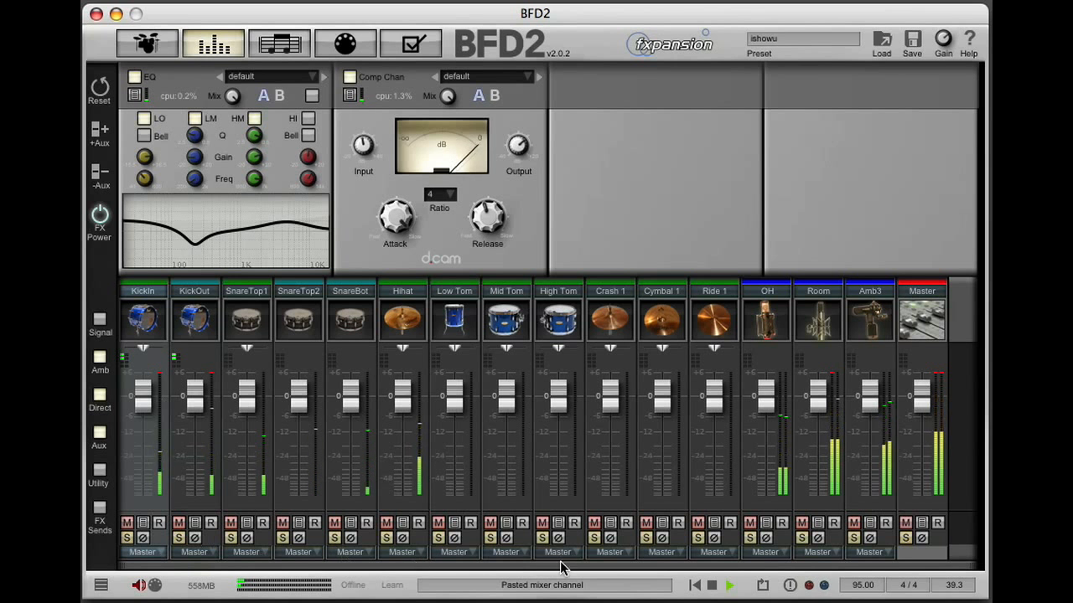
left_click(712, 585)
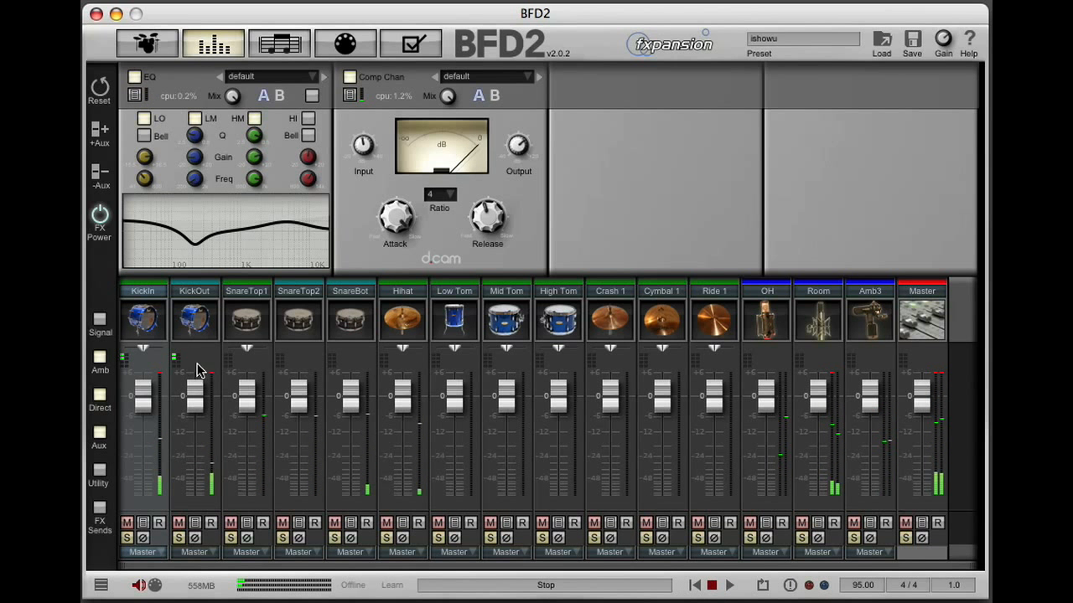
right_click(205, 314)
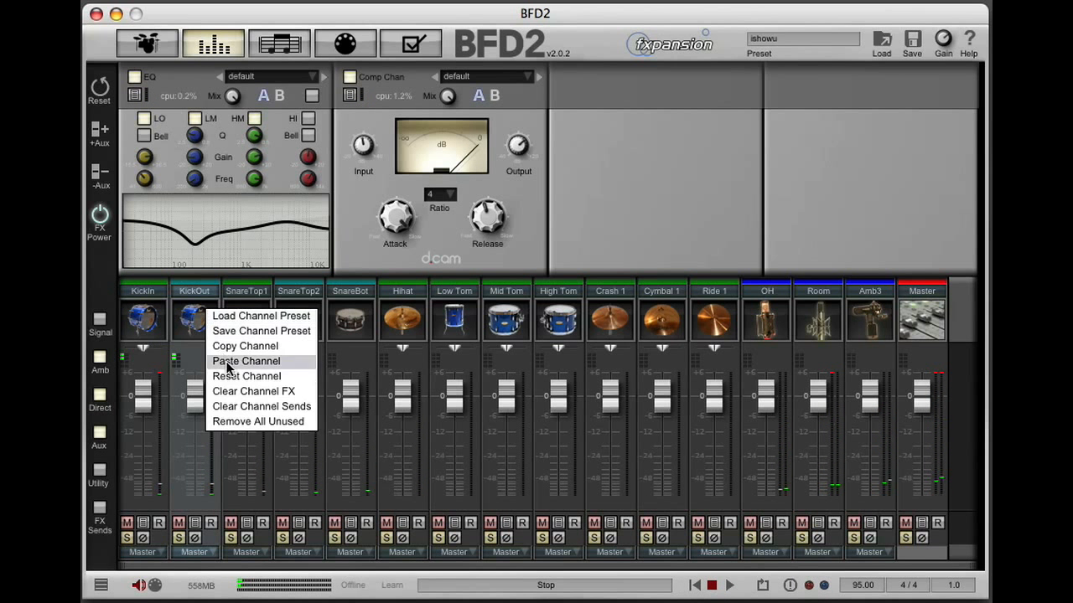
left_click(238, 392)
right_click(143, 314)
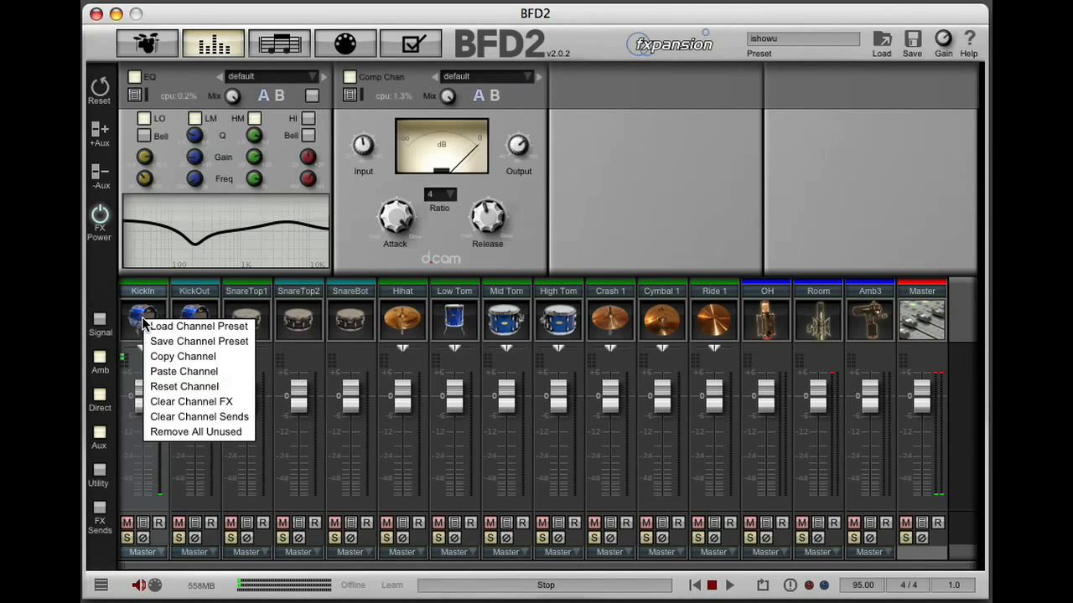
left_click(208, 401)
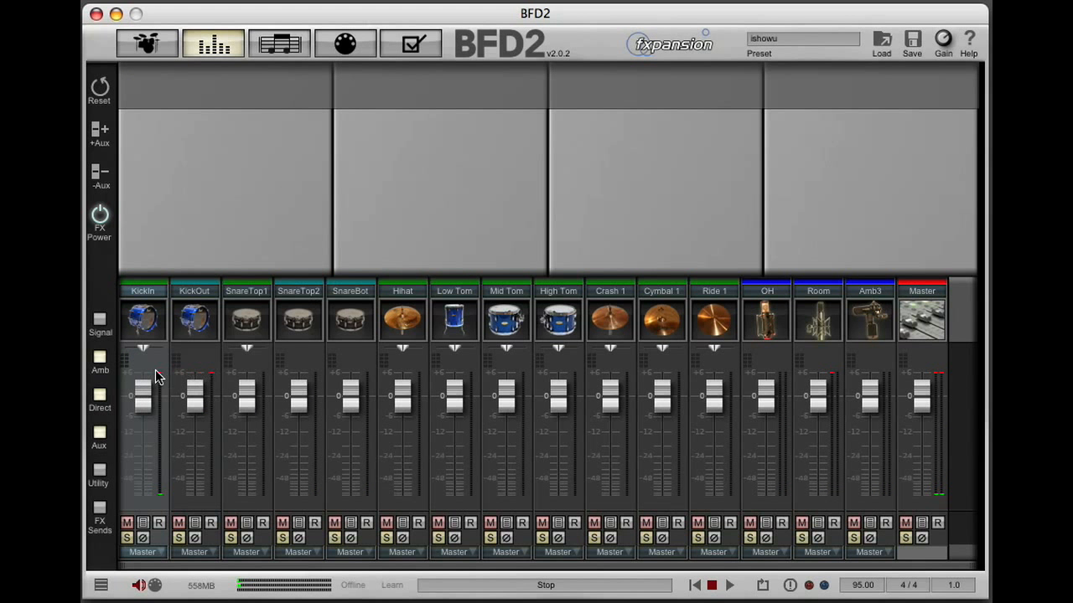
Route KickIn and KickOut together to a new aux channel, and solo that aux during playback
left_click(194, 365, "shift")
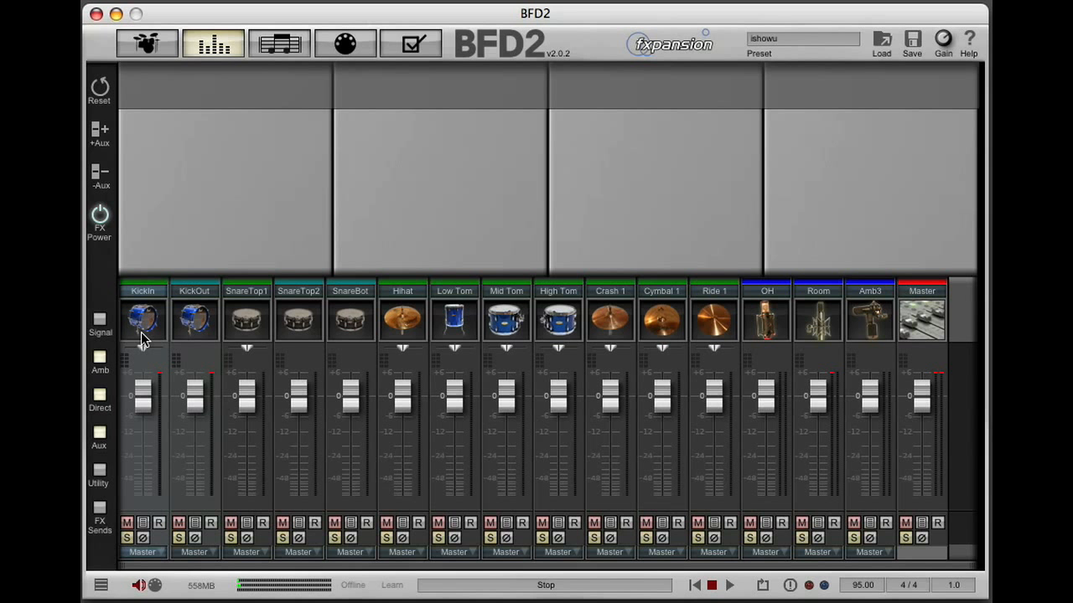
left_click(100, 132)
left_click(230, 537)
left_click(729, 584)
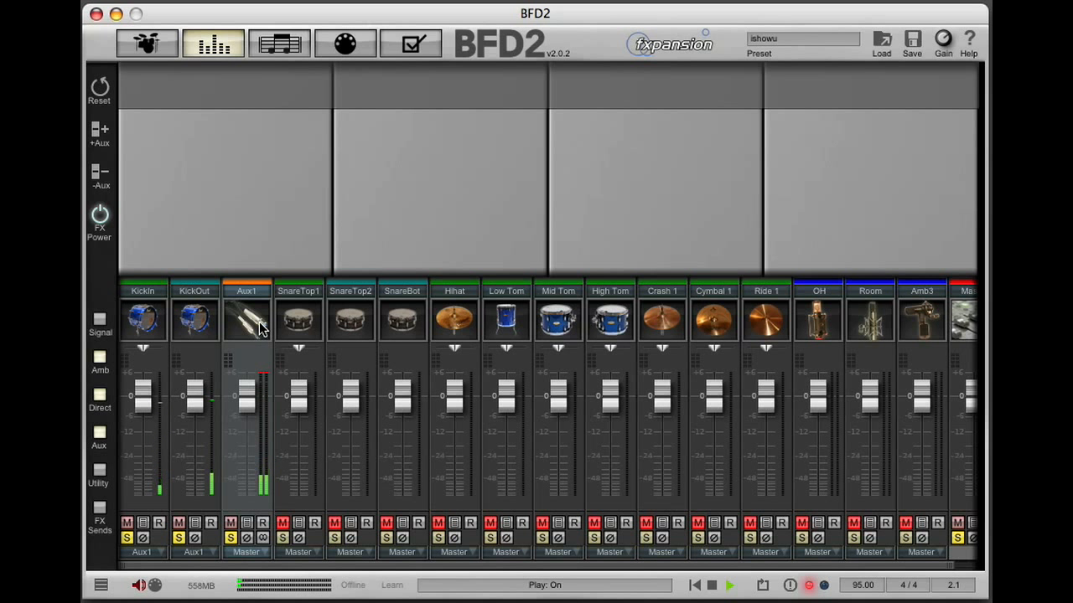
Add an EQ to Aux1 with low and high-mid boosts and a deep low-mid cut, ending with Aux1 unsoloed and playback stopped
right_click(245, 247)
mouse_move(328, 248)
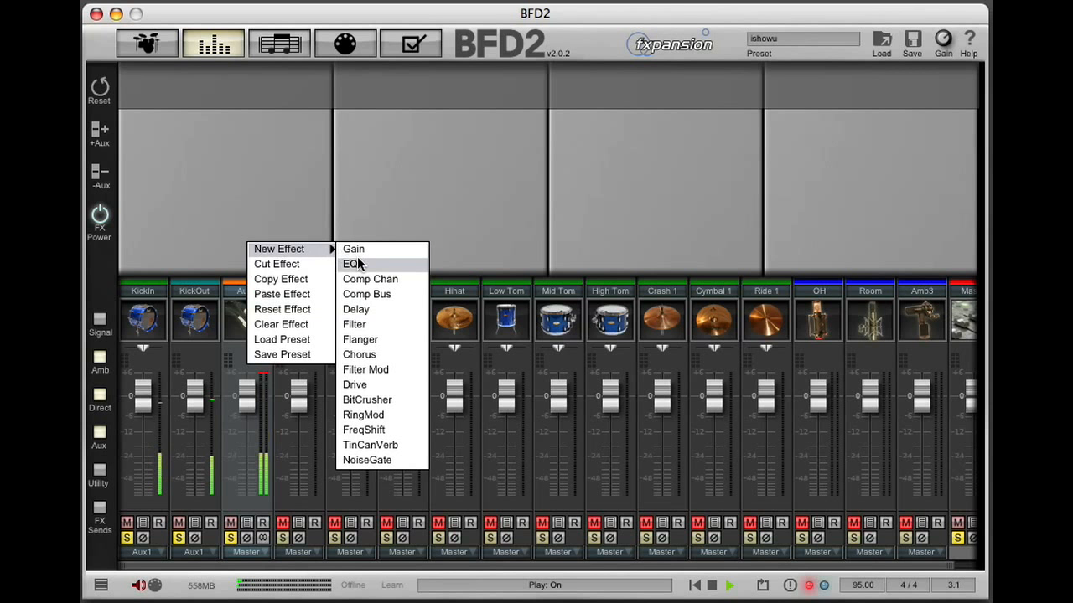
left_click(353, 264)
left_click_drag(198, 223, 131, 218)
left_click_drag(278, 231, 300, 221)
left_click_drag(209, 239, 211, 262)
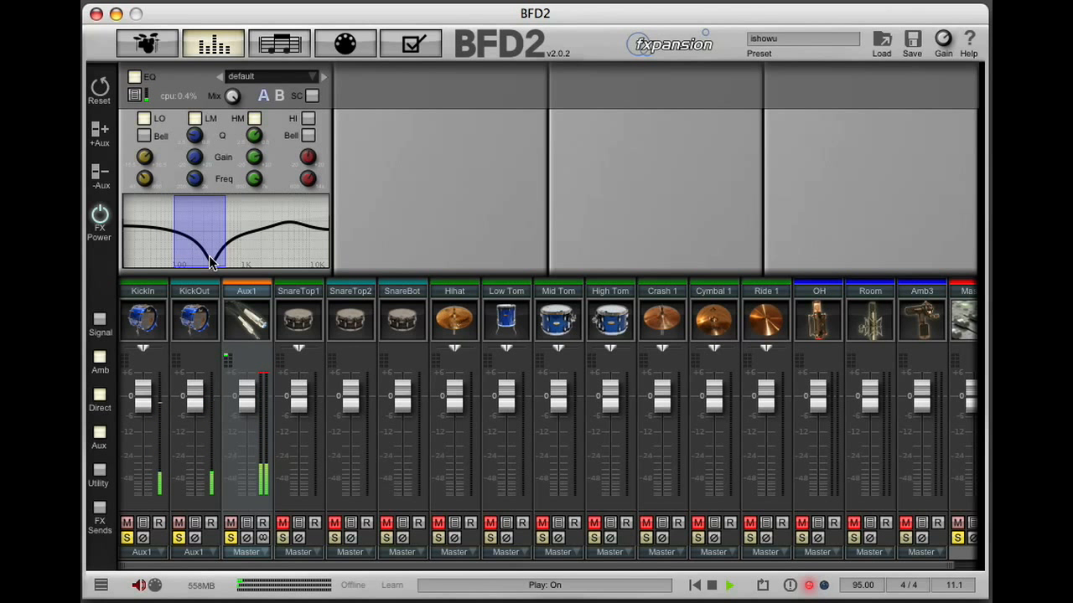
left_click(230, 538)
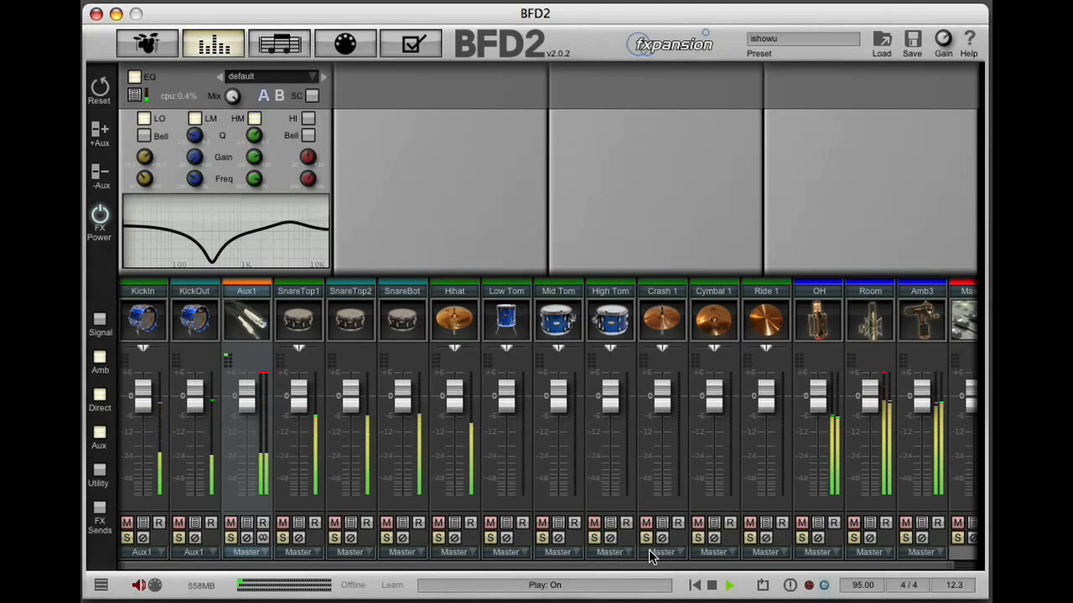
left_click(710, 583)
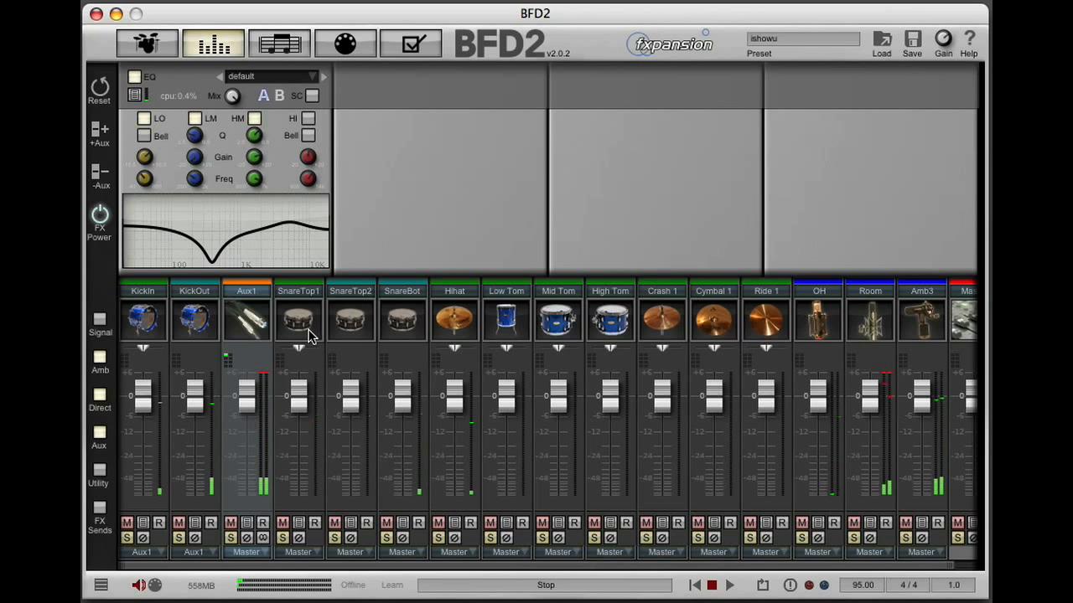
Route the snare channels, the tom channels, and the Crash 1, Cymbal 1 and Ride 1 channels to three separate new aux channels
left_click(315, 358)
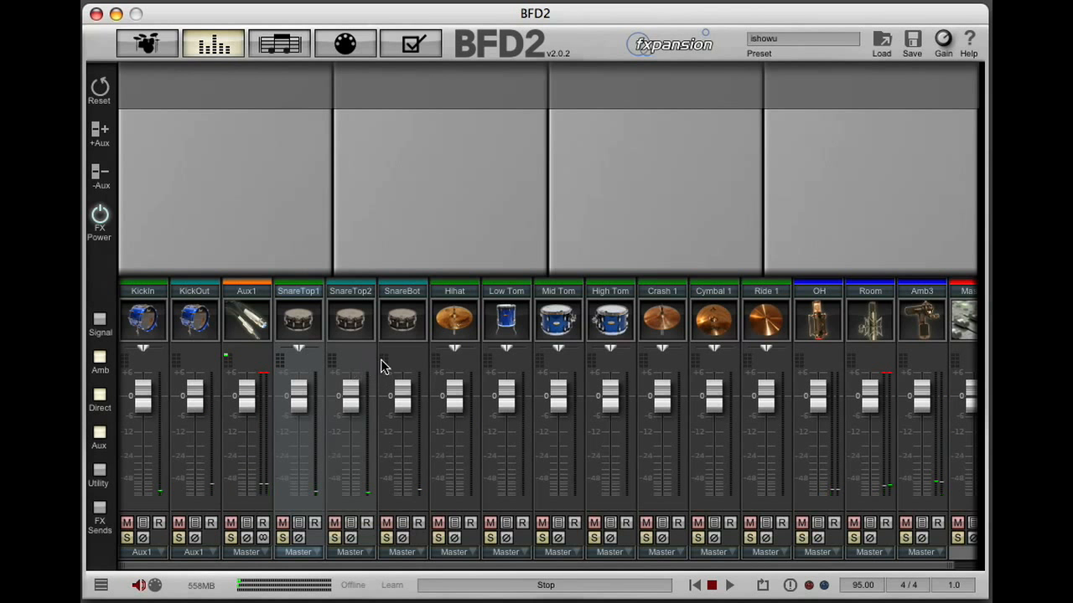
left_click(99, 148)
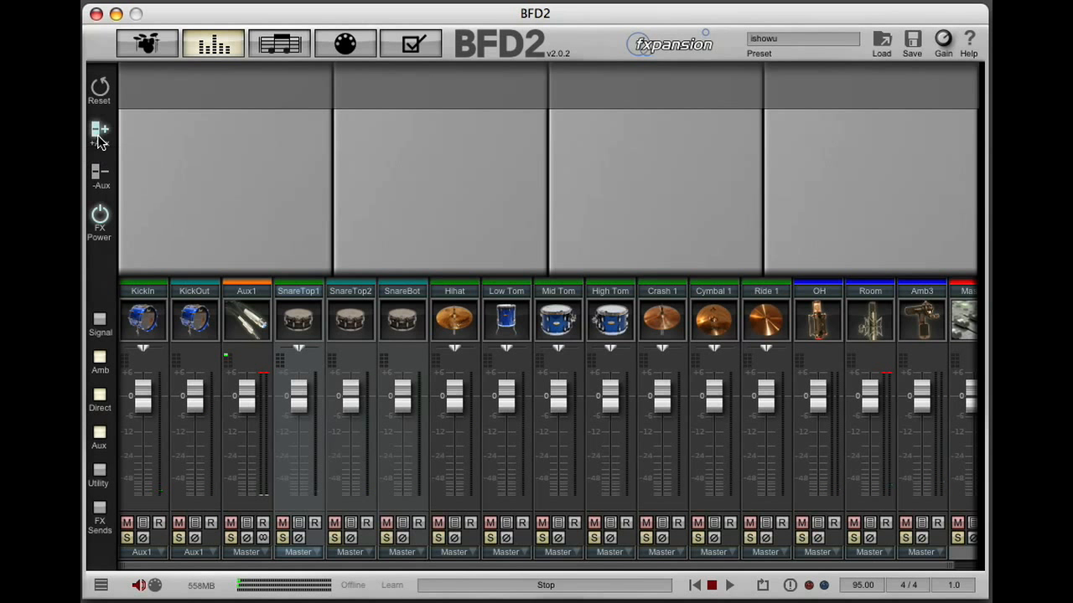
left_click(566, 358)
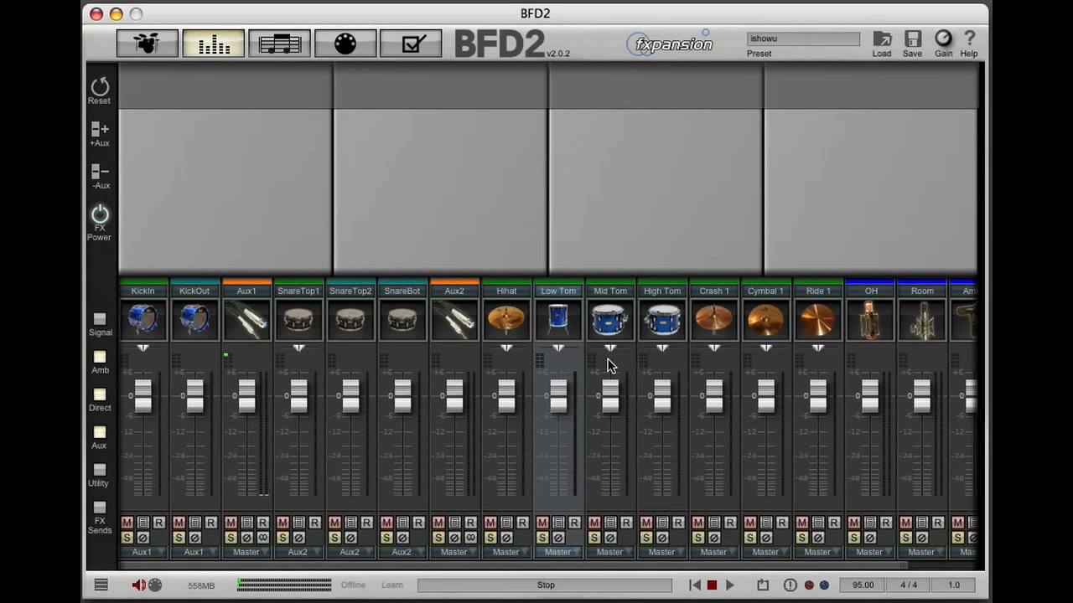
left_click(98, 134)
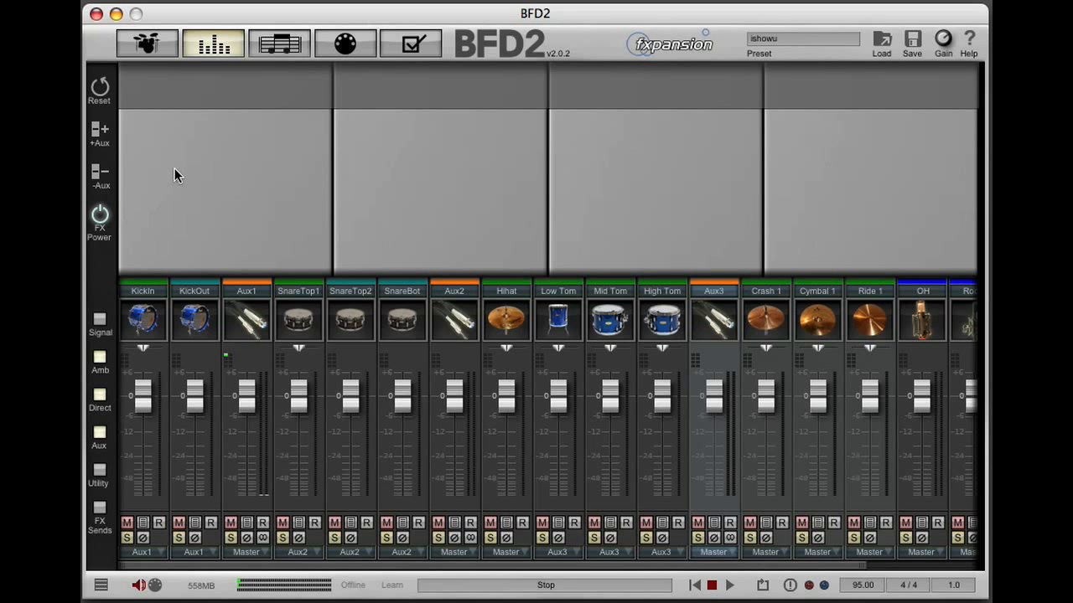
left_click(99, 134)
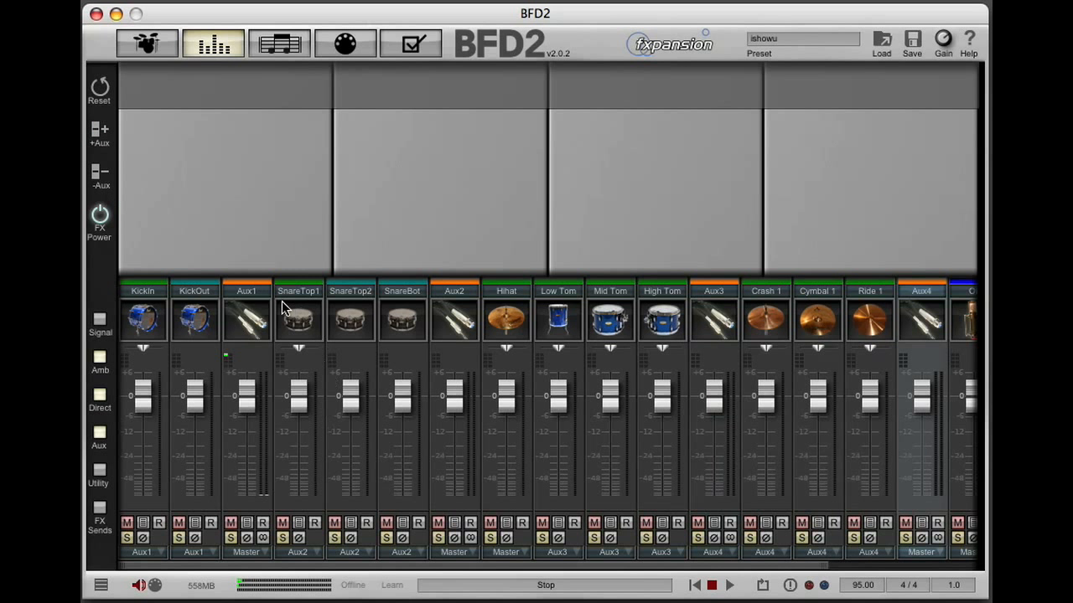
Rename the Aux1 channel as kicks
double_click(245, 295)
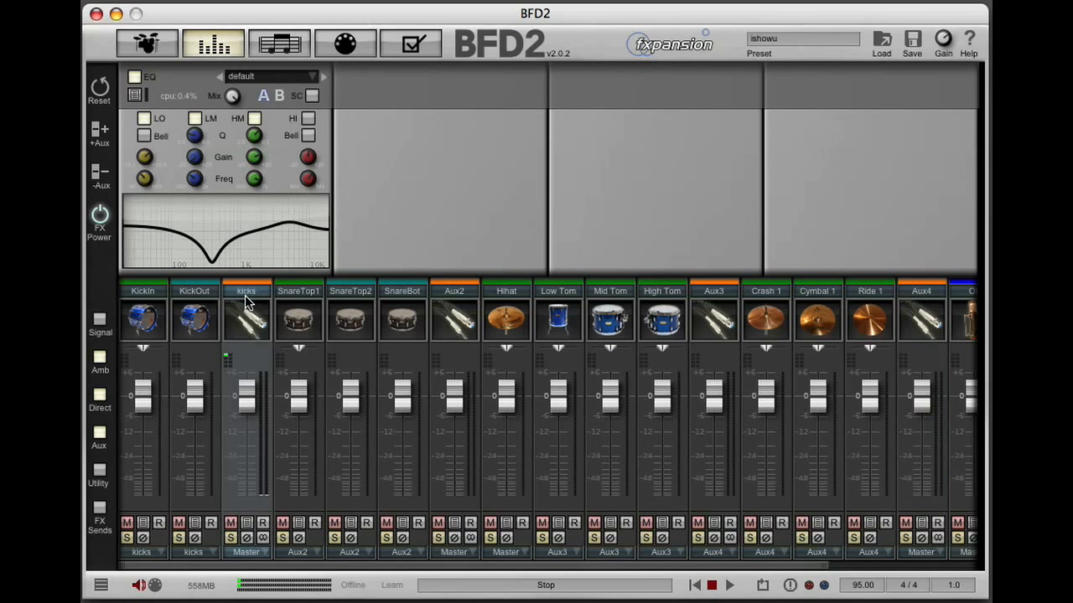
Rename the Aux2, Aux3 and Aux4 channels as snares, toms and cymbals
double_click(453, 292)
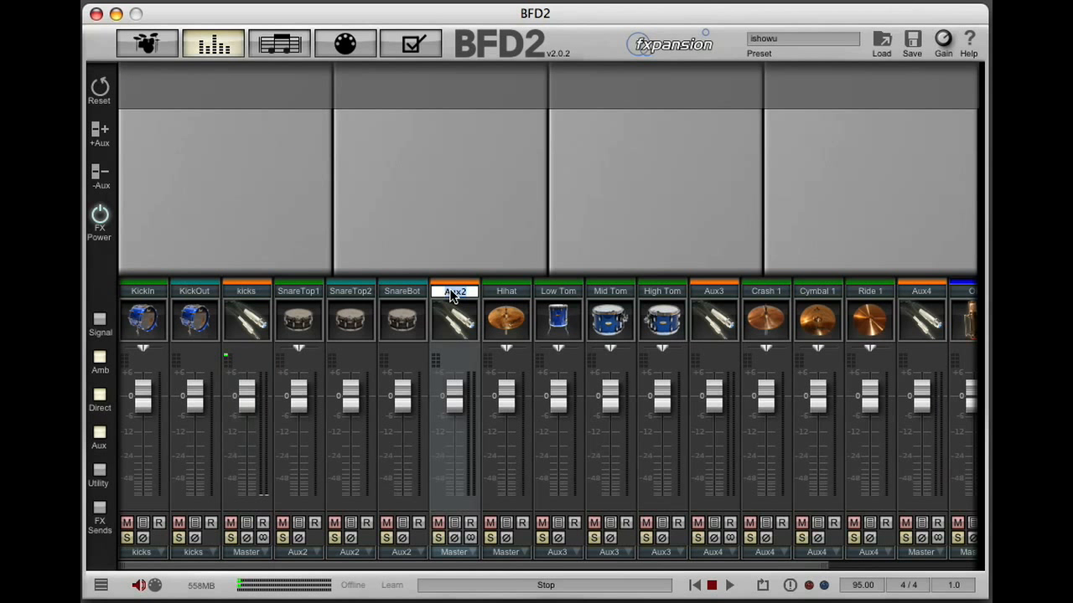
key("Return")
double_click(730, 293)
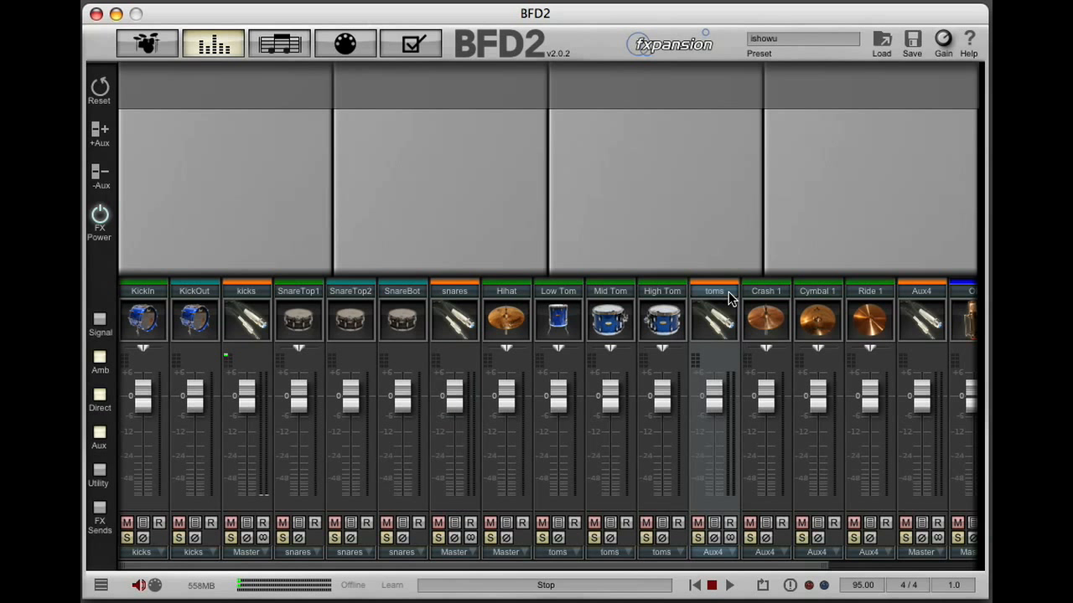
double_click(917, 291)
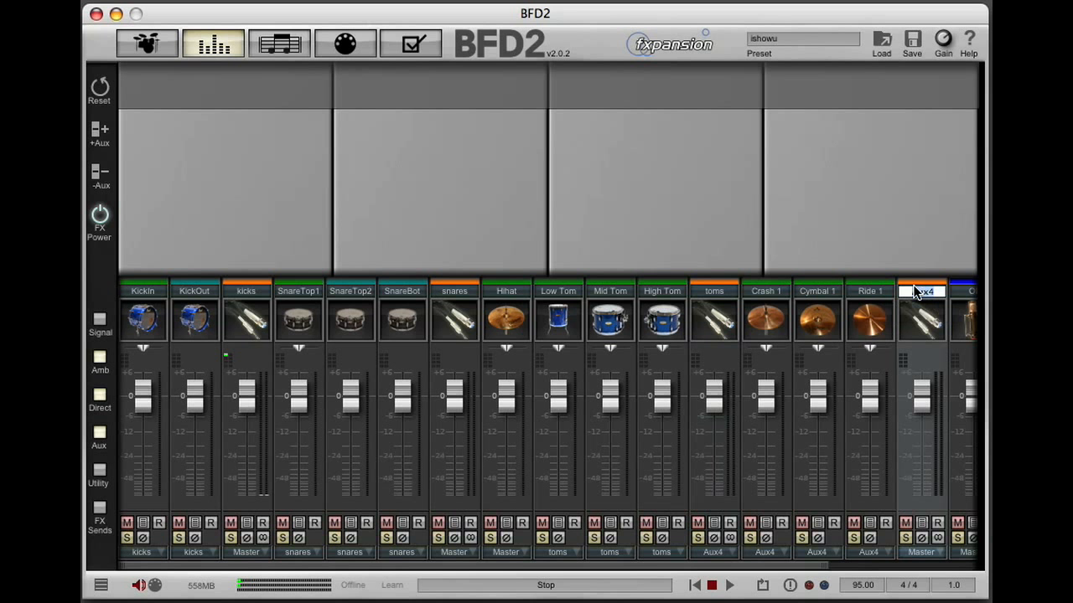
type("cymbals")
key("Return")
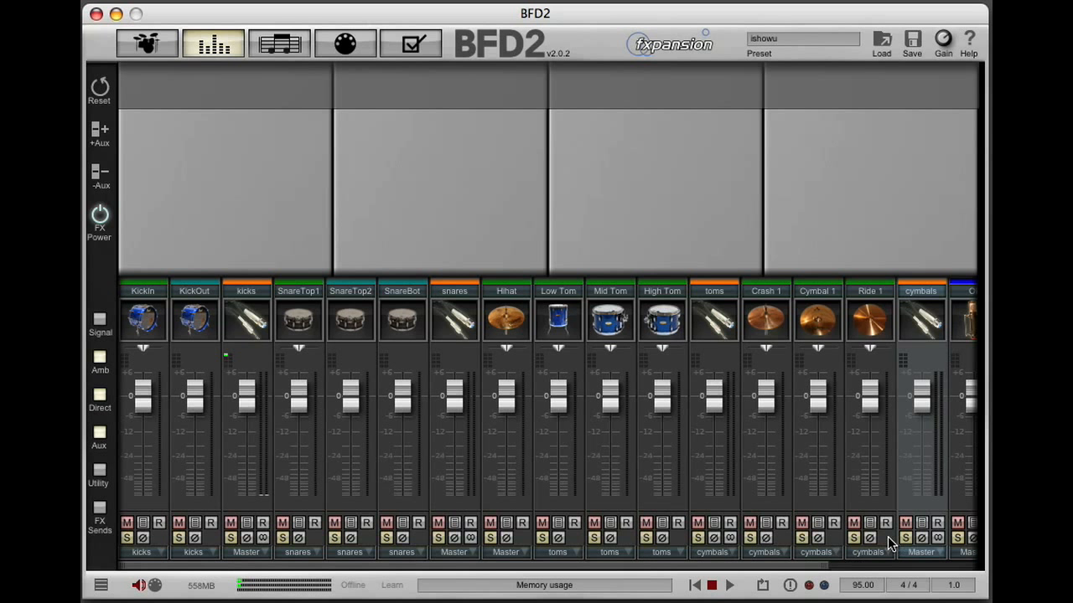
Lower the SnareTop1, SnareTop2 and SnareBot faders together, and reset each of them to 0 dB
left_click_drag(826, 566, 712, 587)
left_click(314, 361)
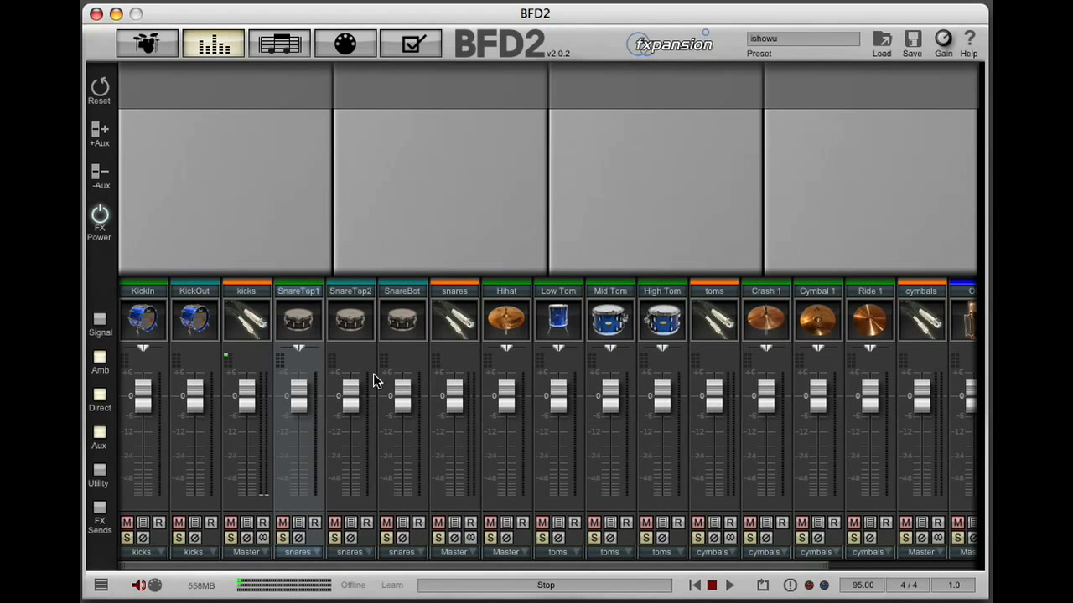
left_click_drag(401, 394, 401, 447)
double_click(400, 446)
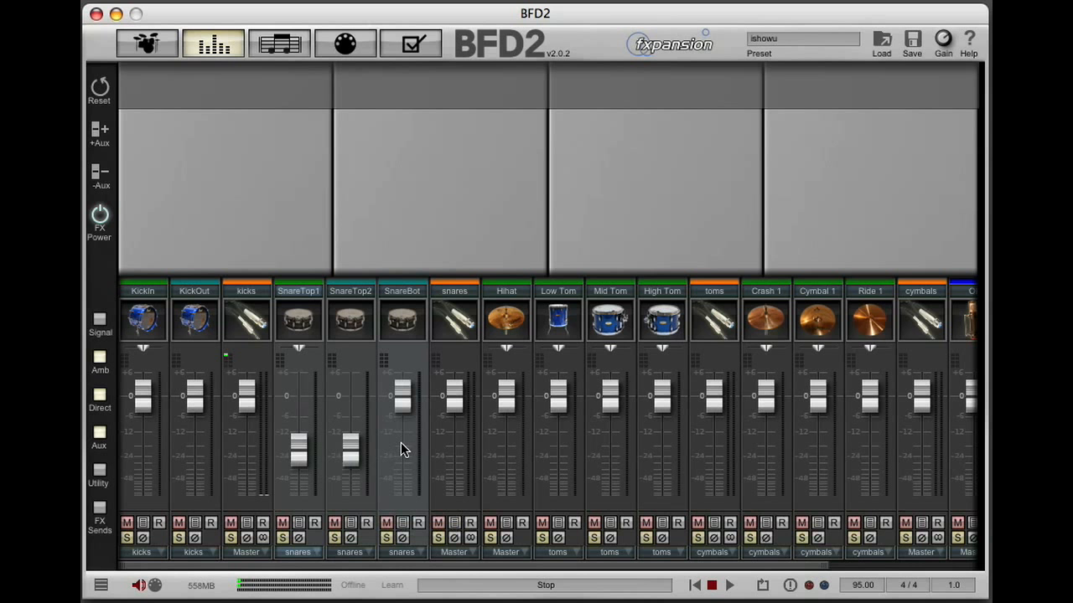
double_click(350, 461)
double_click(300, 464)
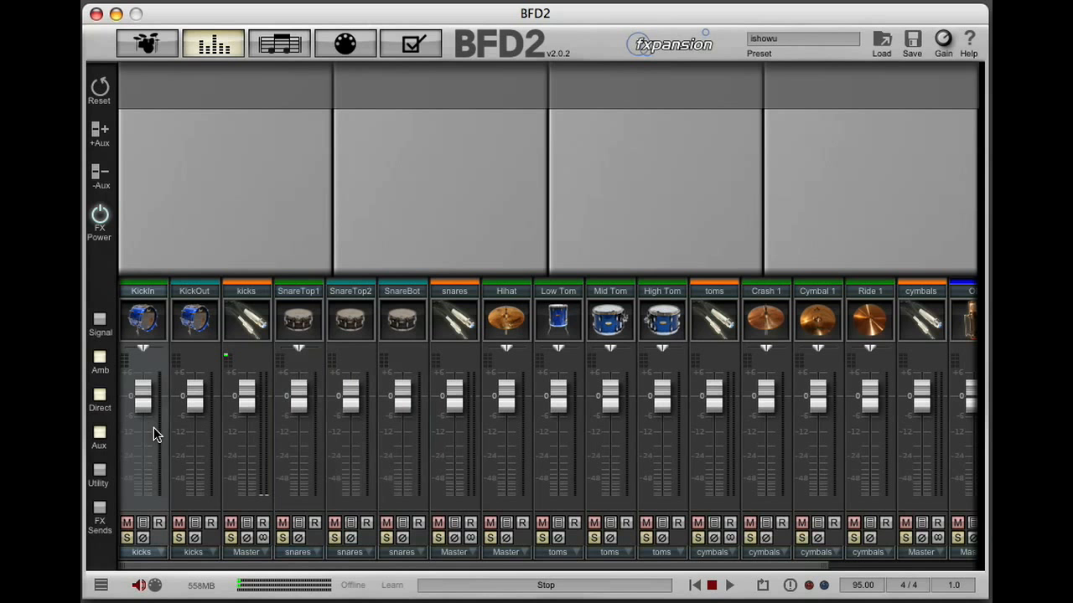
Pull all channel faders from KickIn through the ambience channels down to minimum, leaving the Master fader alone
left_click_drag(597, 564, 863, 568)
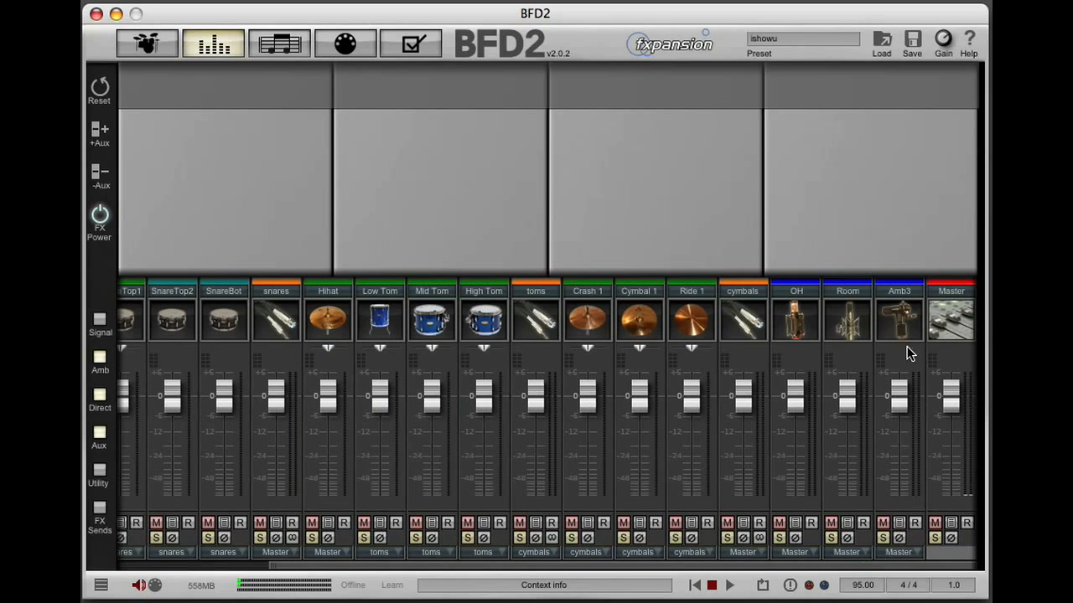
scroll(910, 361, "left", 2)
left_click_drag(937, 402, 934, 503)
left_click_drag(872, 570, 512, 581)
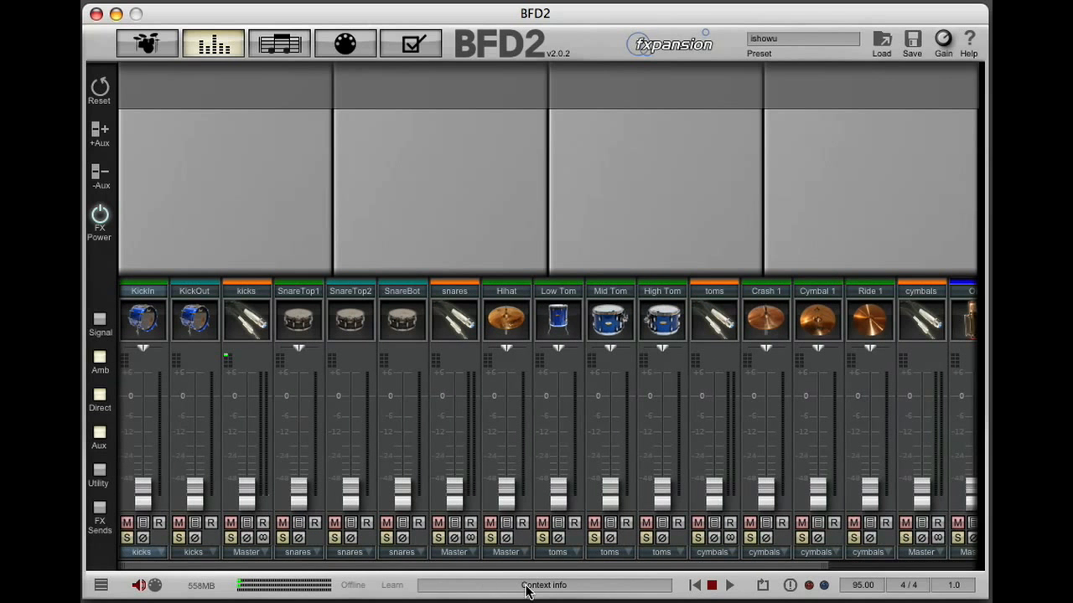
left_click_drag(175, 402, 168, 398)
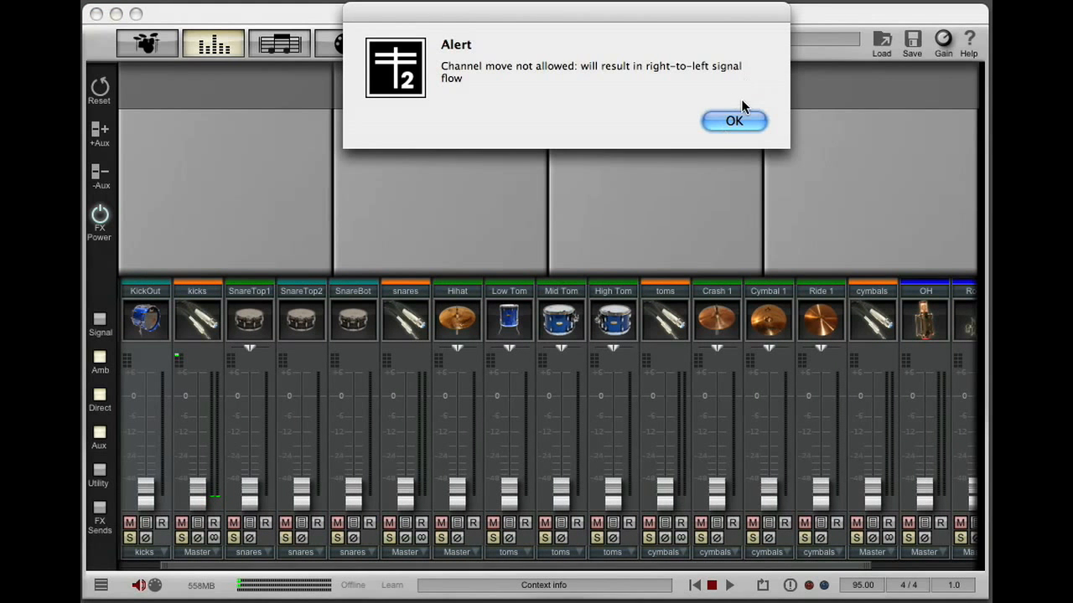
left_click(734, 123)
left_click_drag(223, 562, 98, 538)
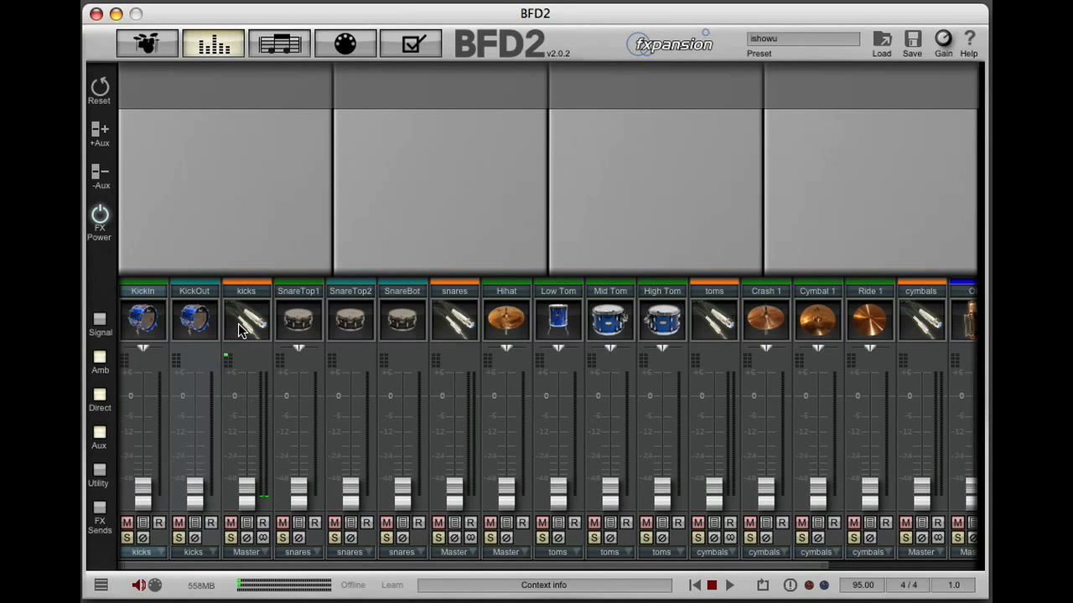
During playback, raise the KickIn fader to slightly below 0 dB and reset the kicks, snares, toms and cymbals aux faders to 0 dB
scroll(193, 375, "right", 2)
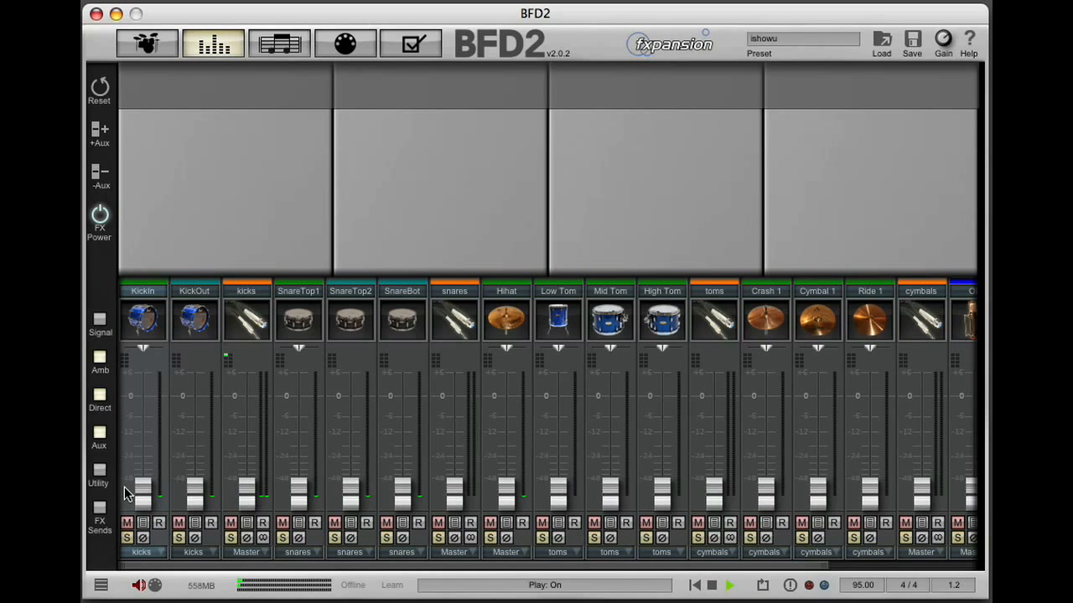
left_click_drag(146, 488, 145, 412)
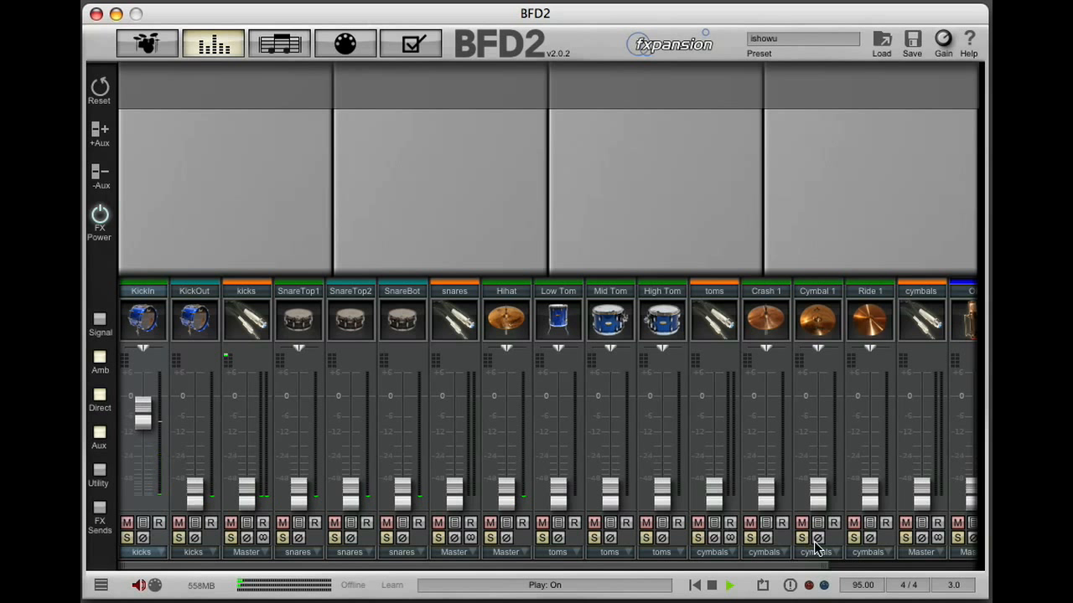
double_click(249, 496)
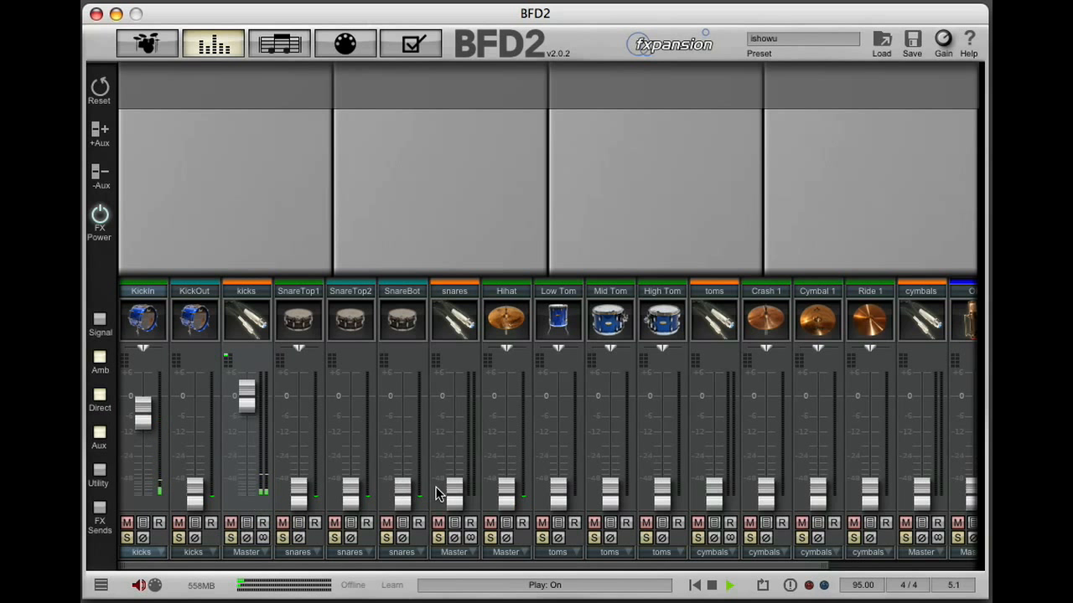
scroll(444, 494, "right", 2)
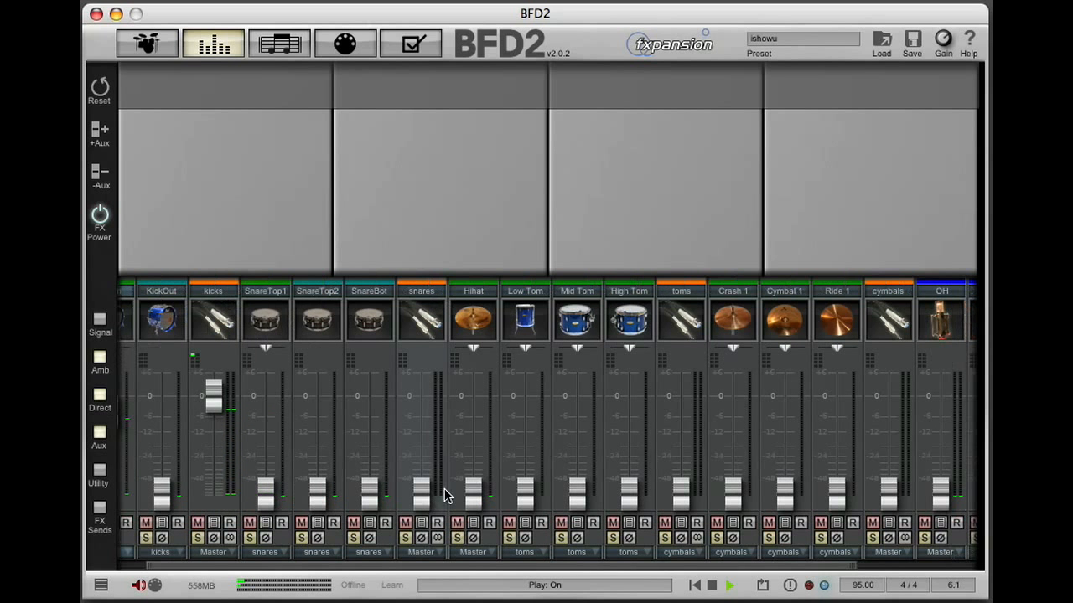
double_click(421, 493)
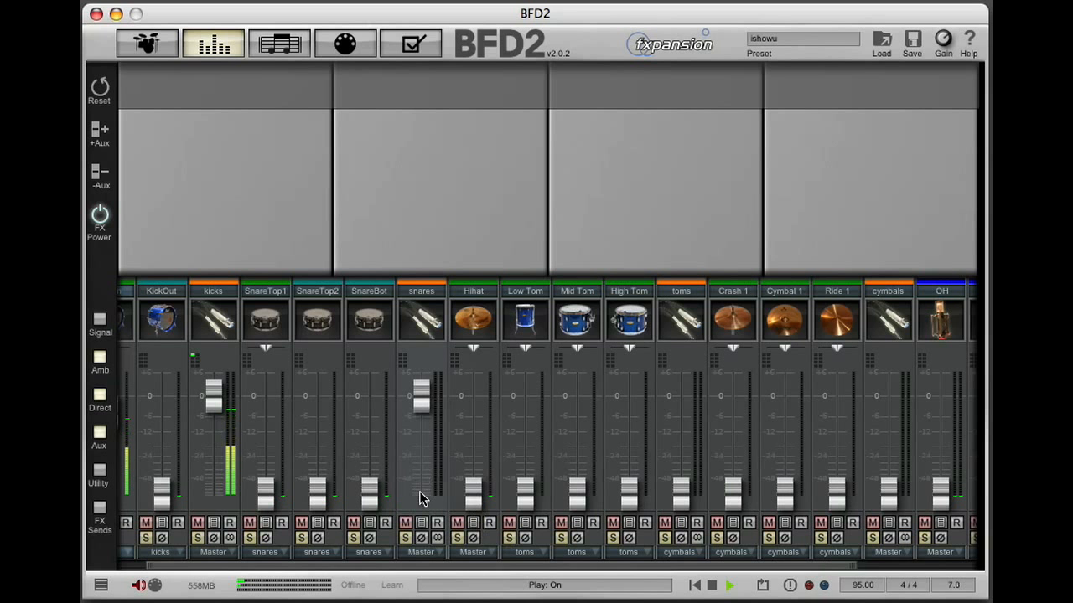
double_click(685, 489)
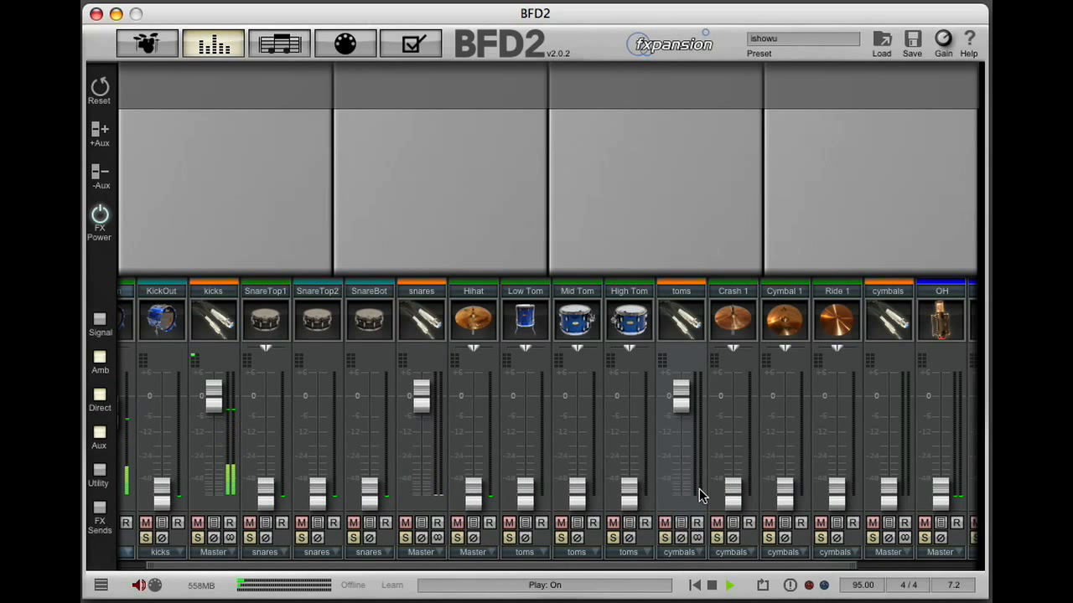
double_click(896, 486)
Raise the KickOut and SnareBot faders to below 0 dB, and the SnareTop1 and SnareTop2 faders to about 0 dB
left_click_drag(191, 566, 95, 565)
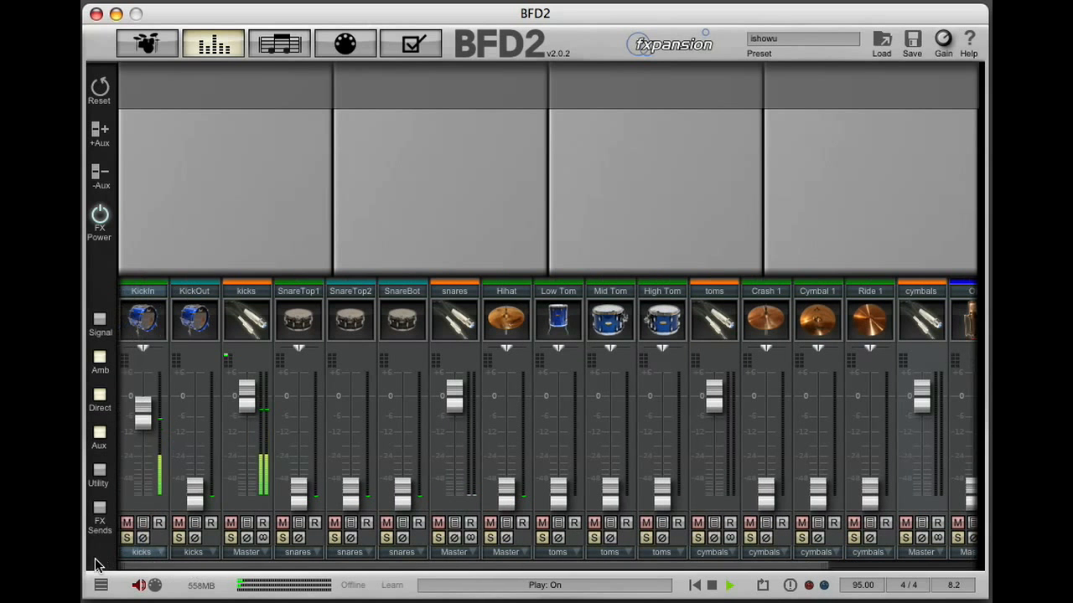
left_click_drag(193, 495, 195, 422)
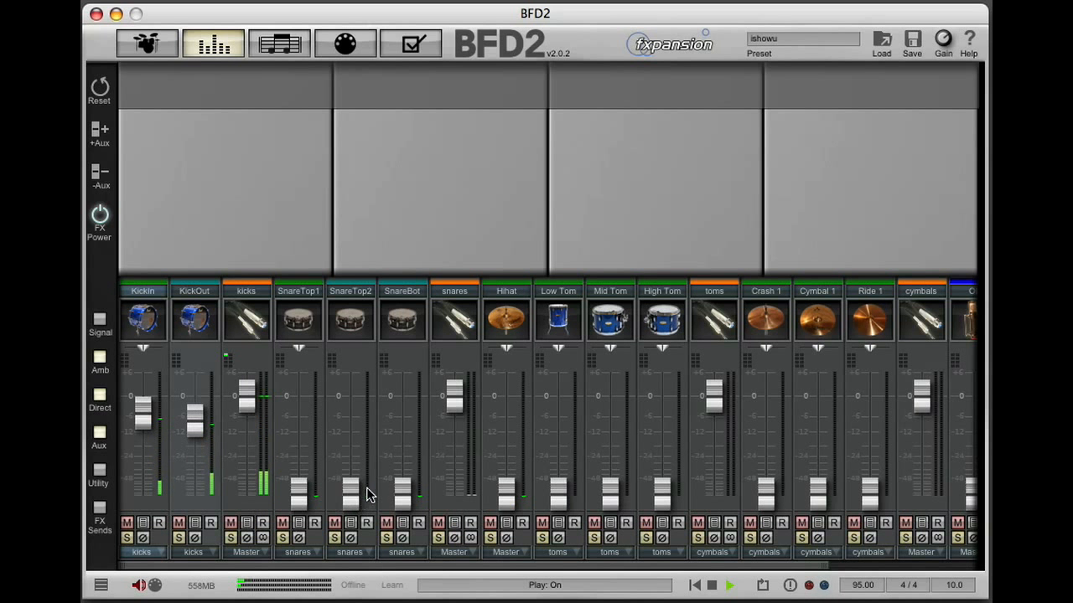
left_click_drag(352, 494, 352, 405)
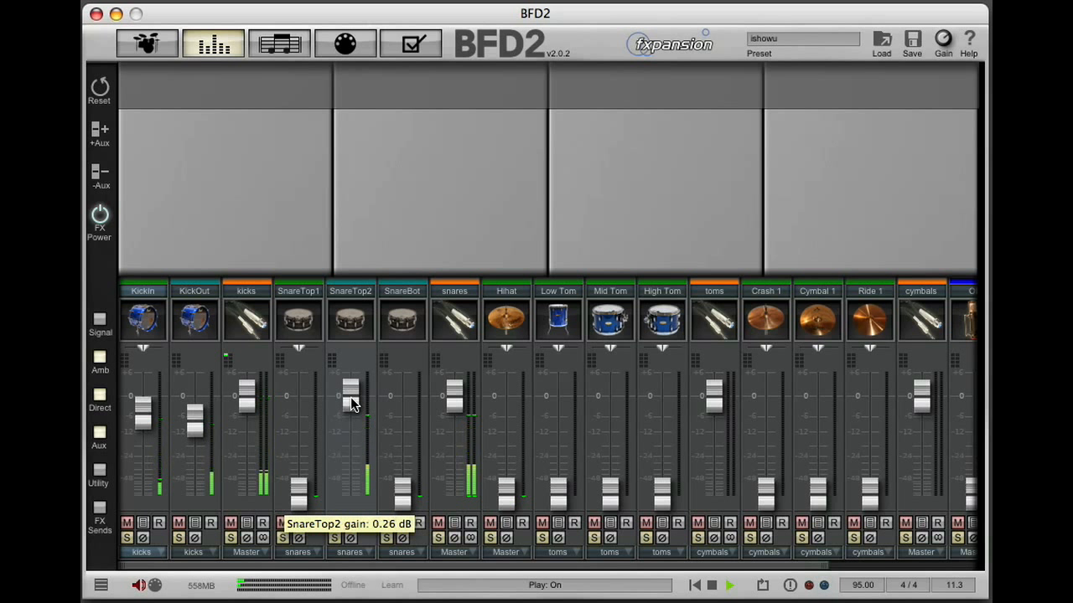
left_click_drag(403, 494, 403, 422)
left_click_drag(299, 490, 298, 398)
left_click_drag(398, 411, 399, 422)
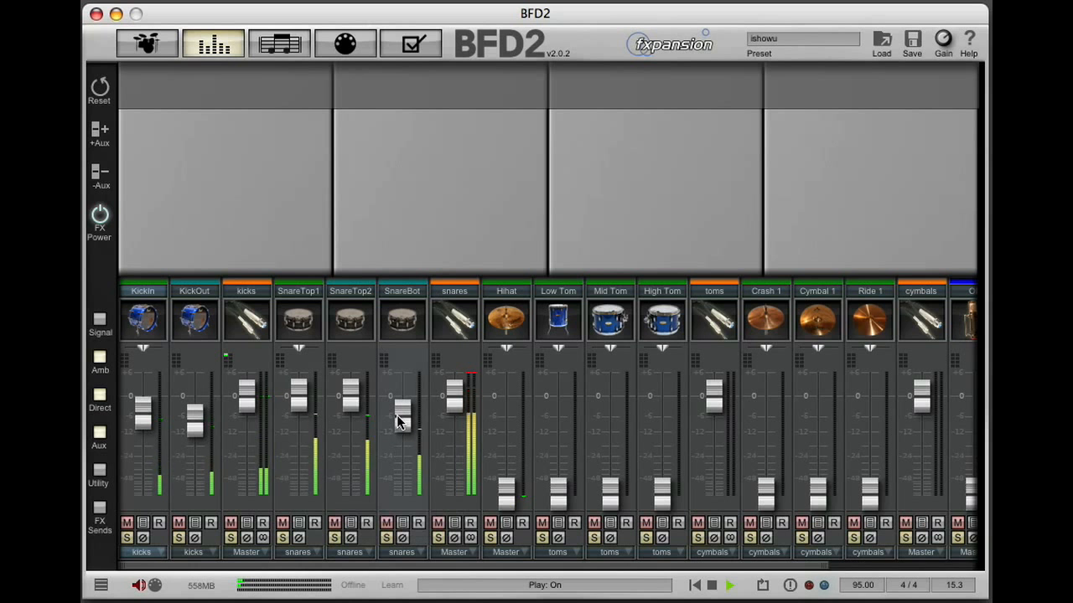
Add an EQ with a slight high-band boost to the snares aux, and nudge the SnareBot fader up
left_click(455, 428)
right_click(241, 193)
mouse_move(310, 197)
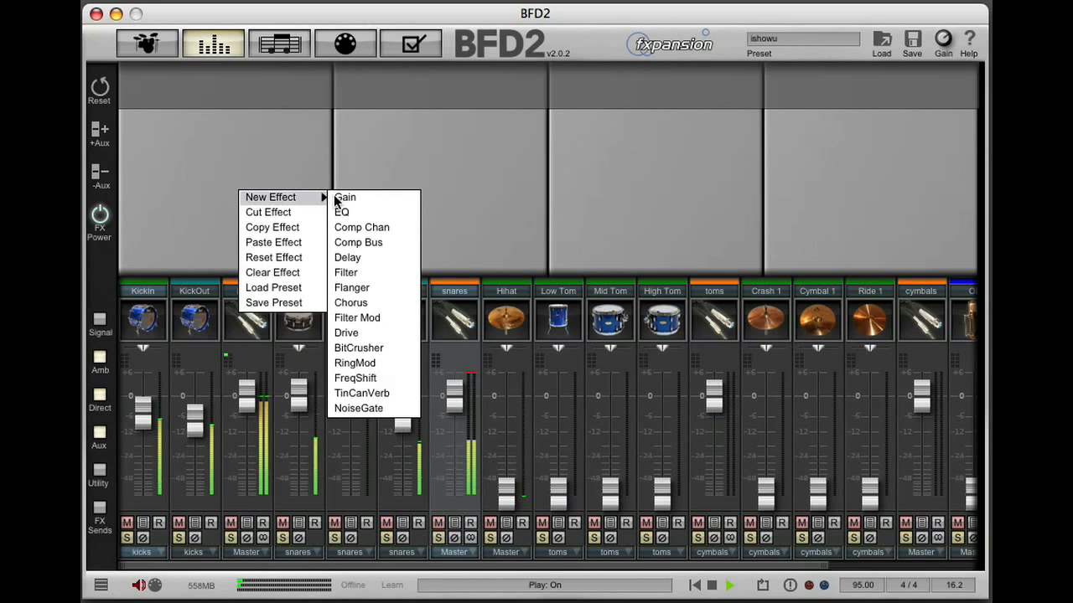
left_click(343, 212)
left_click_drag(303, 220, 305, 213)
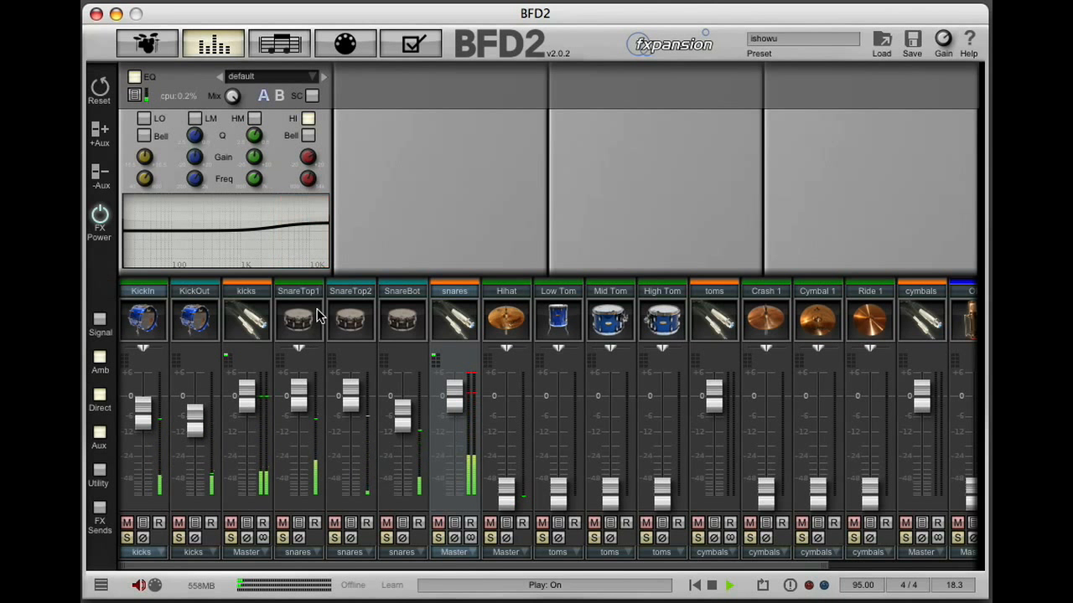
left_click_drag(398, 421, 402, 412)
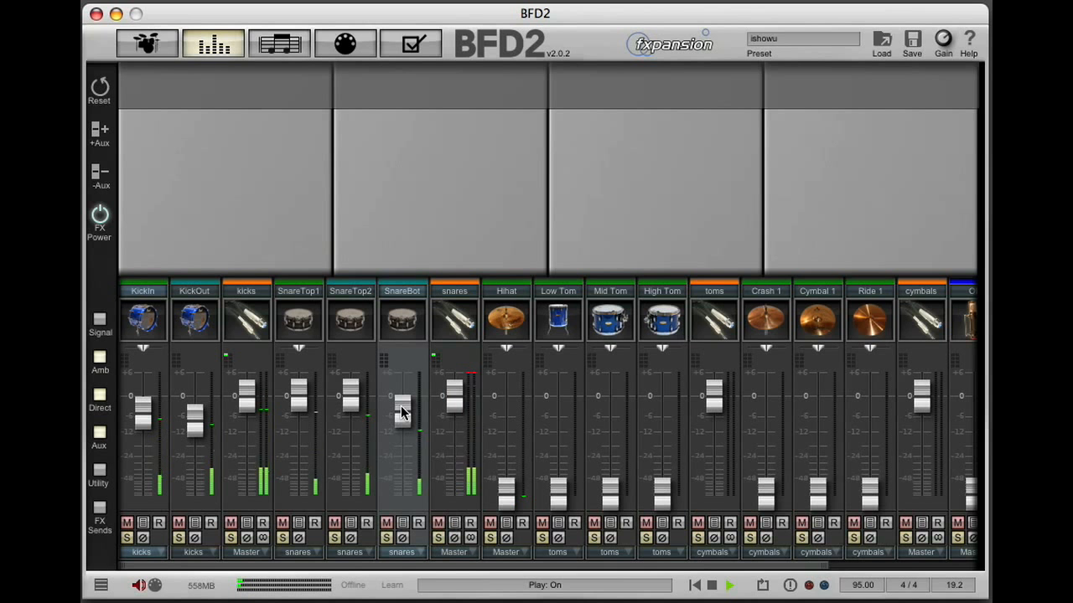
Add a Comp Chan effect after the EQ on the snares aux, set its attack to 0.39 ms, and raise its release and input
left_click(447, 330)
left_click(489, 207)
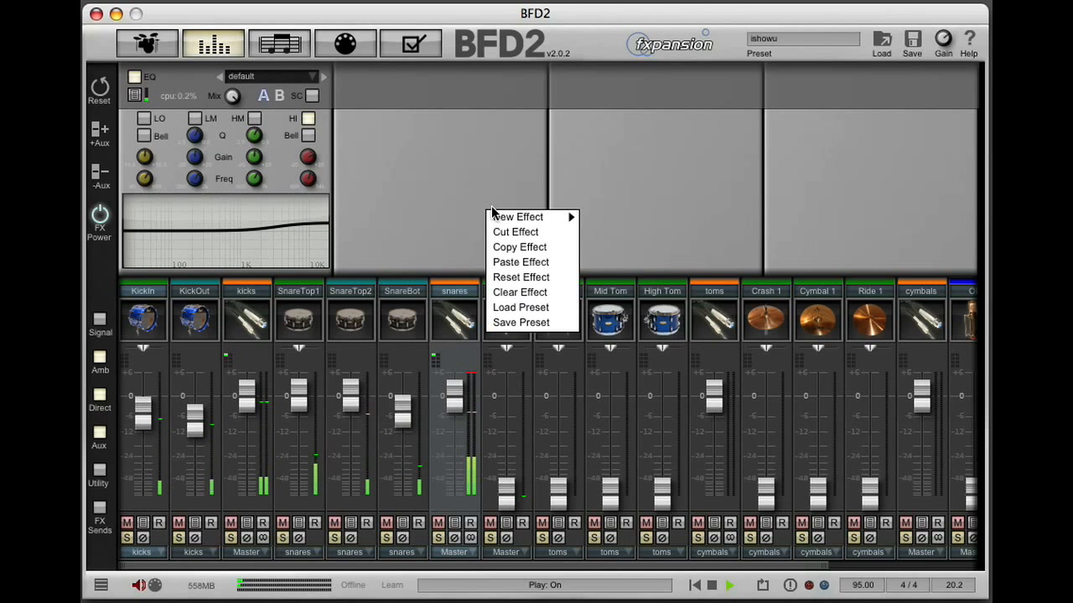
mouse_move(536, 217)
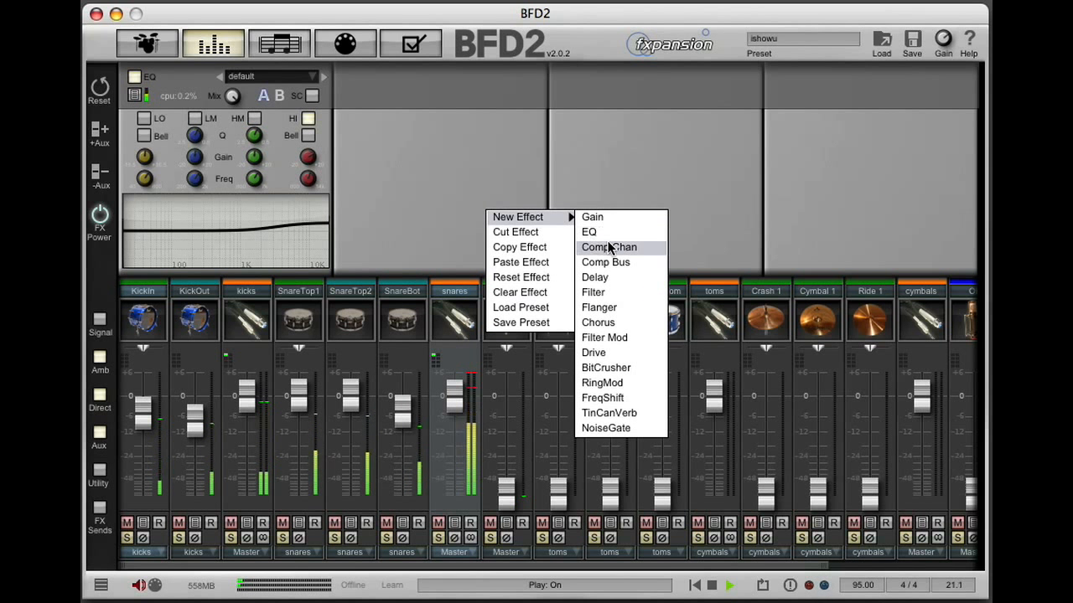
left_click(609, 247)
mouse_move(391, 235)
left_click_drag(392, 235, 391, 247)
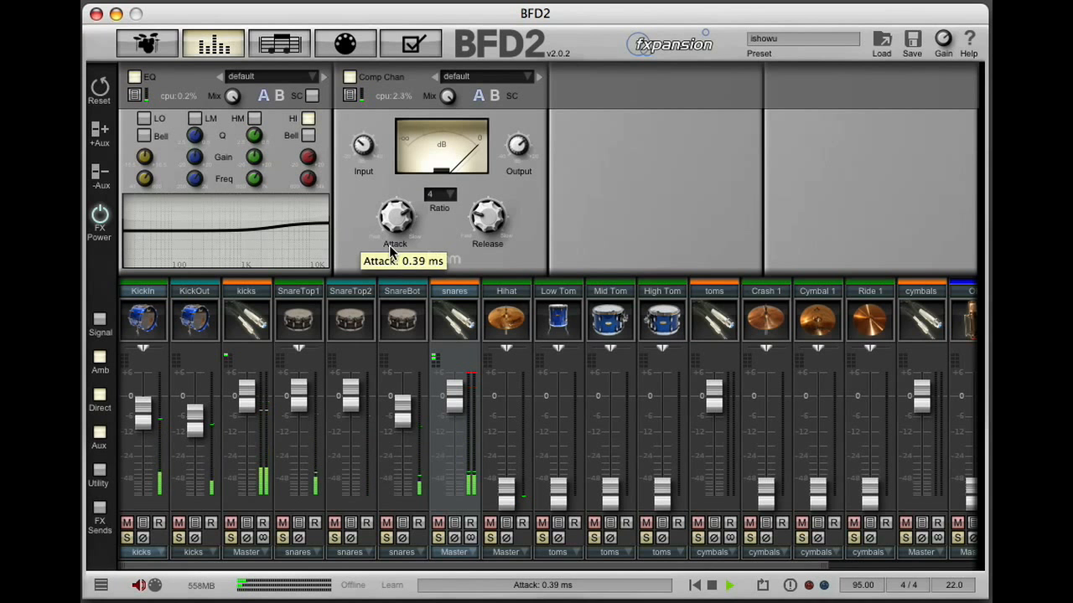
left_click_drag(488, 225, 487, 214)
left_click_drag(363, 149, 364, 144)
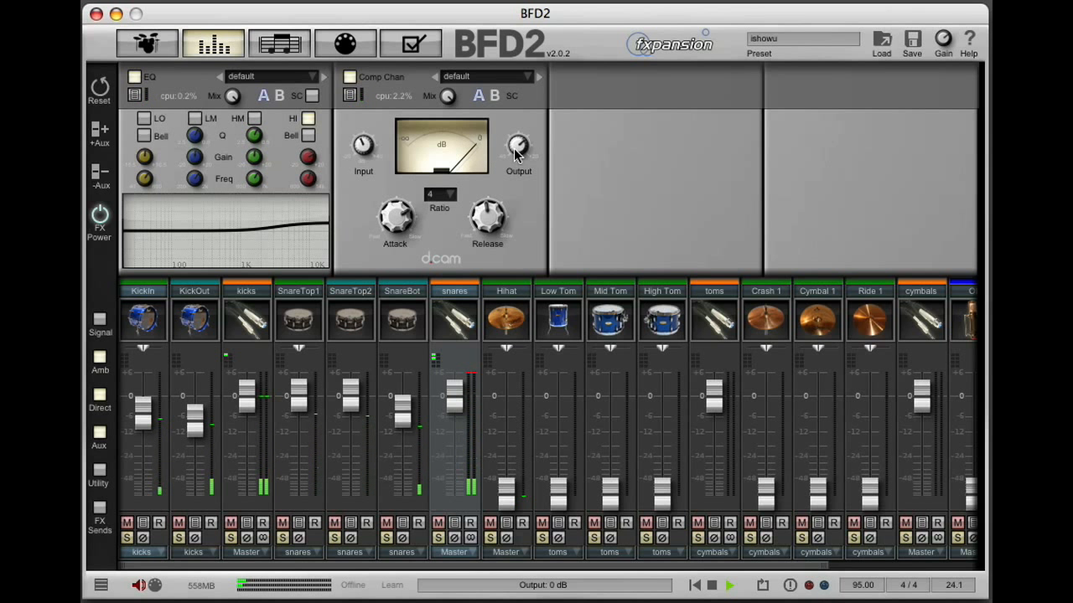
Raise the SnareBot fader to about -1.87 dB and the Hihat fader to slightly below 0 dB, and pan the Hihat slightly left
left_click_drag(404, 406, 404, 403)
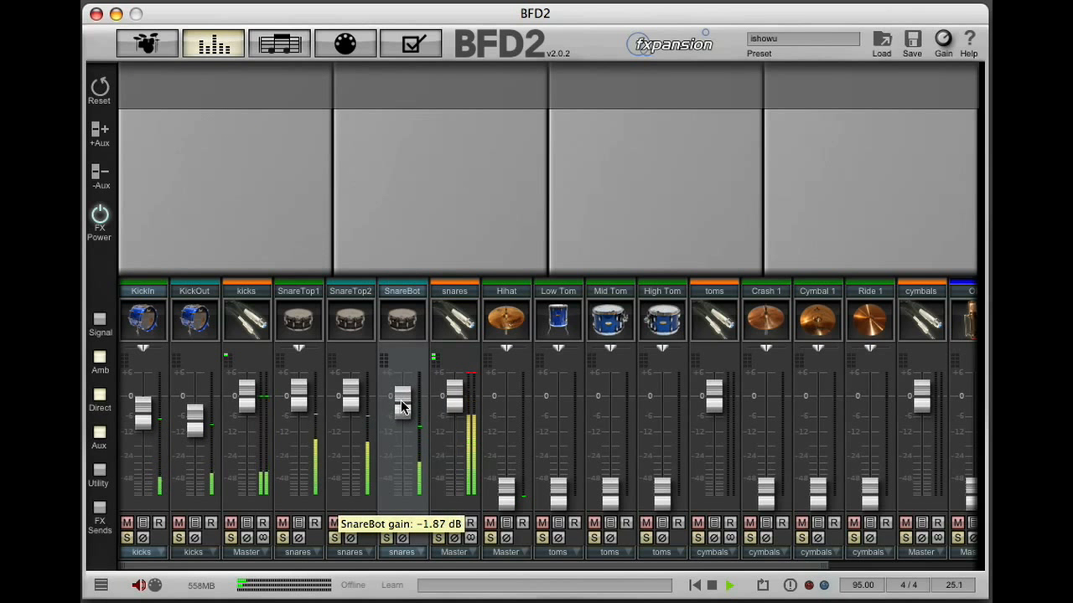
left_click_drag(504, 503, 509, 413)
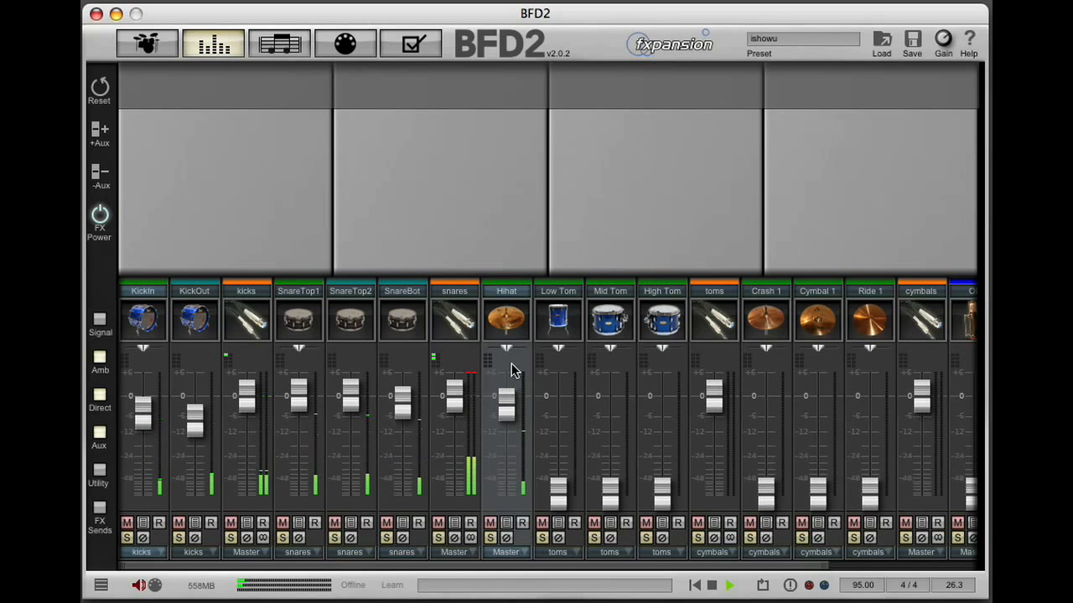
left_click_drag(507, 349, 507, 379)
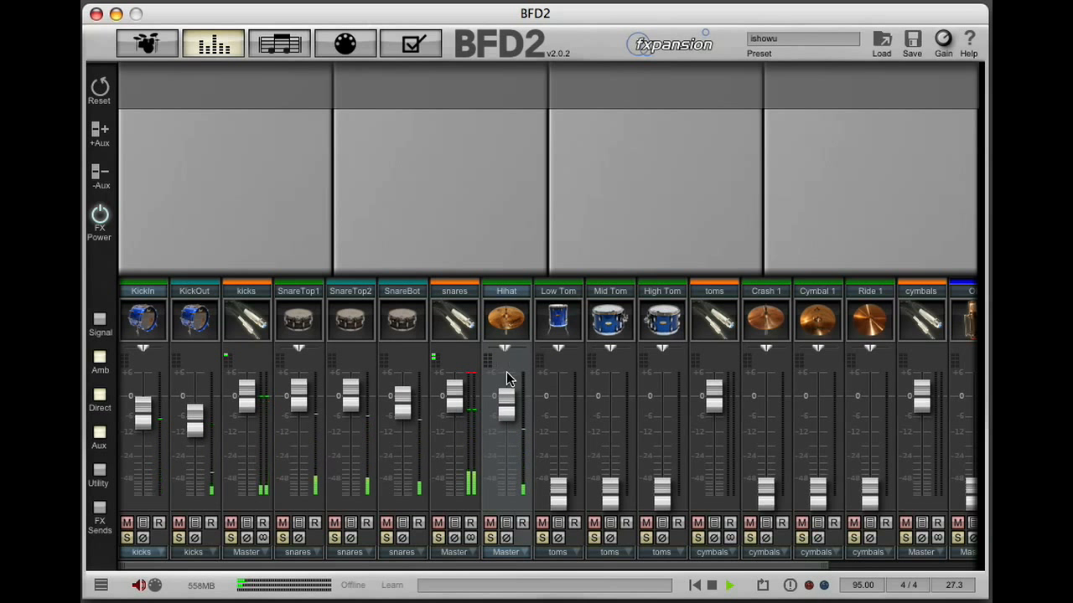
Add a Filter effect to the Hihat channel with only the high-pass enabled, and raise its high-pass frequency
right_click(282, 201)
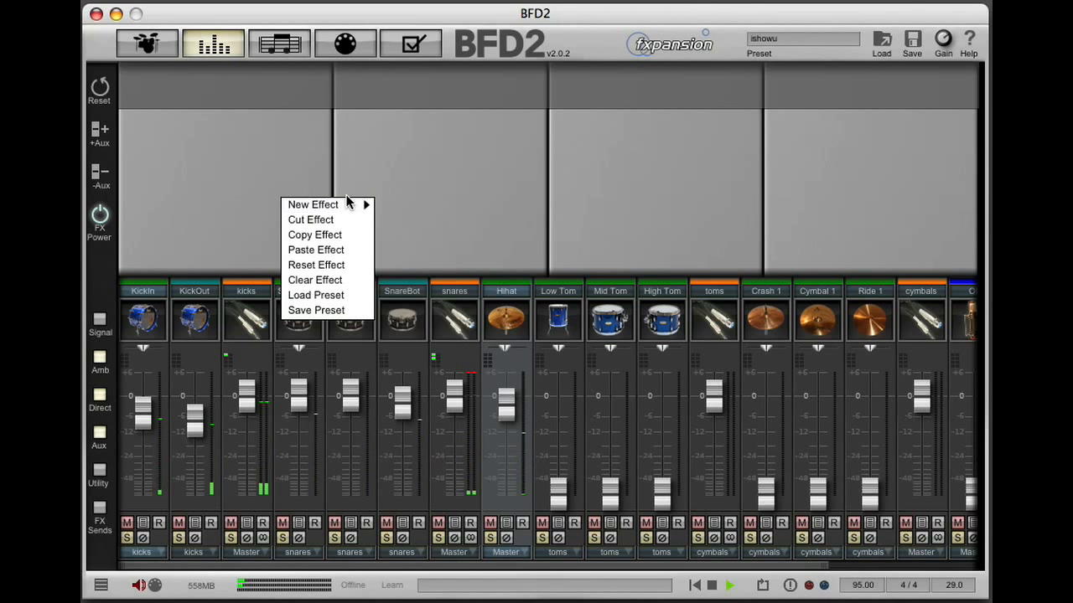
mouse_move(363, 203)
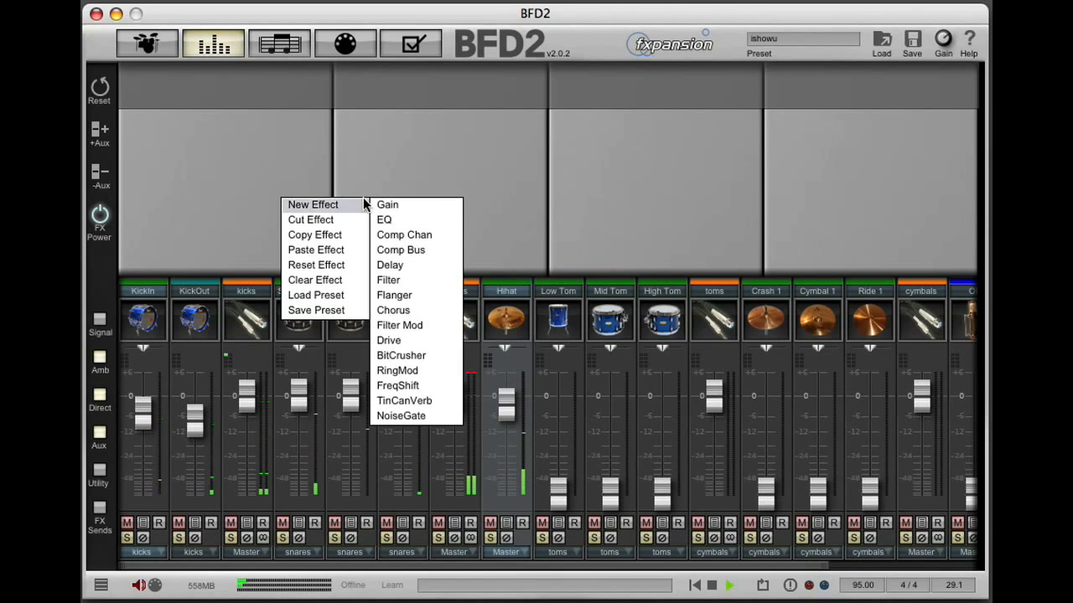
left_click(433, 280)
left_click(176, 224)
left_click_drag(222, 219, 211, 251)
left_click(172, 220)
left_click(173, 144)
left_click_drag(223, 144, 296, 2)
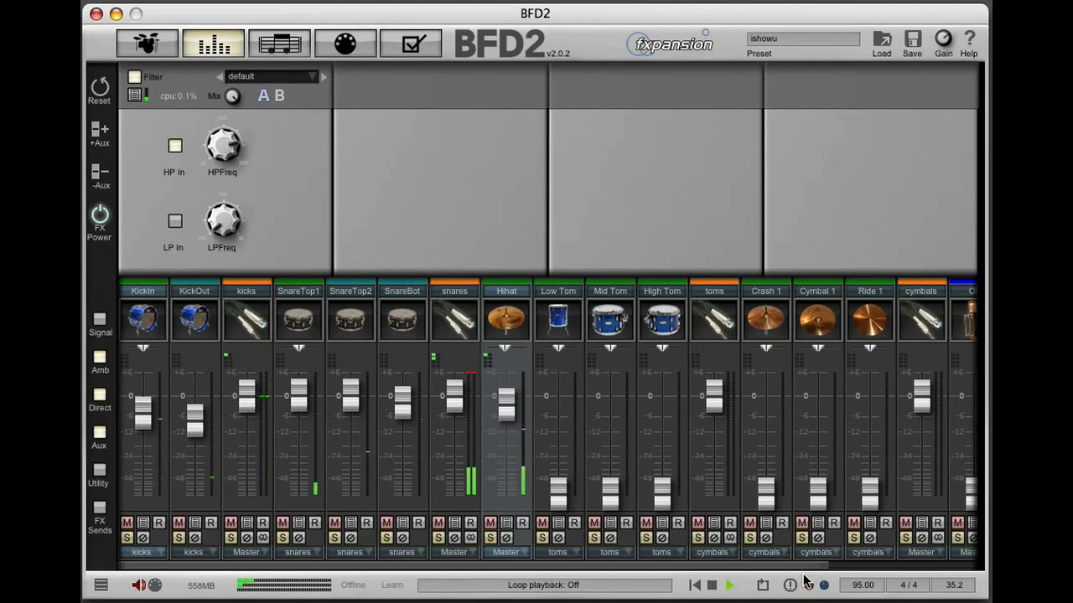
left_click_drag(804, 567, 926, 556)
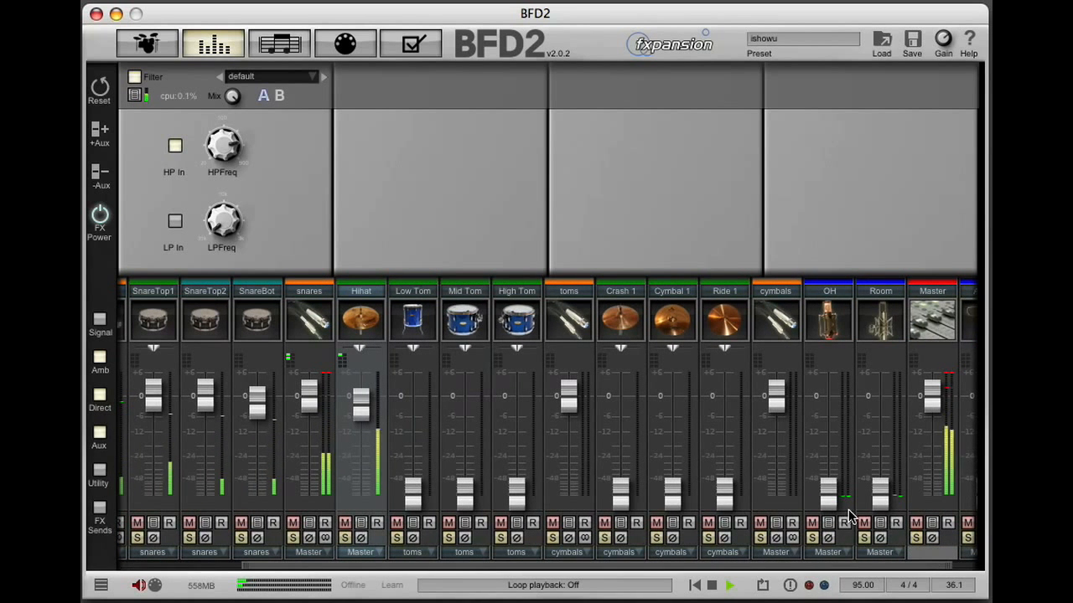
Raise the OH overhead channel's fader to about 0 dB
left_click(829, 491)
left_click_drag(829, 492, 829, 408)
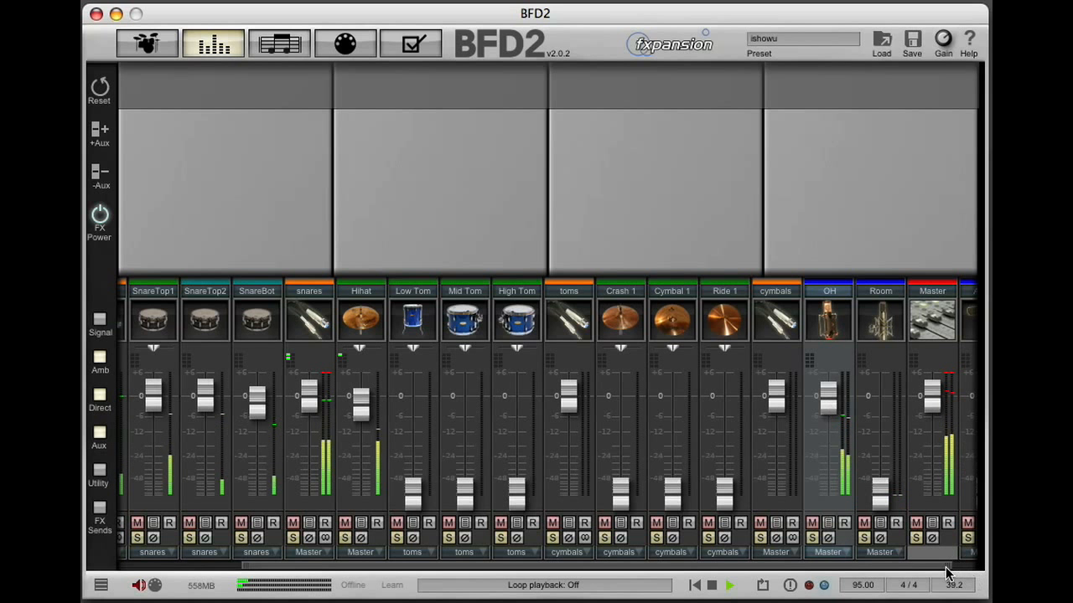
left_click_drag(946, 567, 974, 567)
left_click_drag(947, 358, 864, 405)
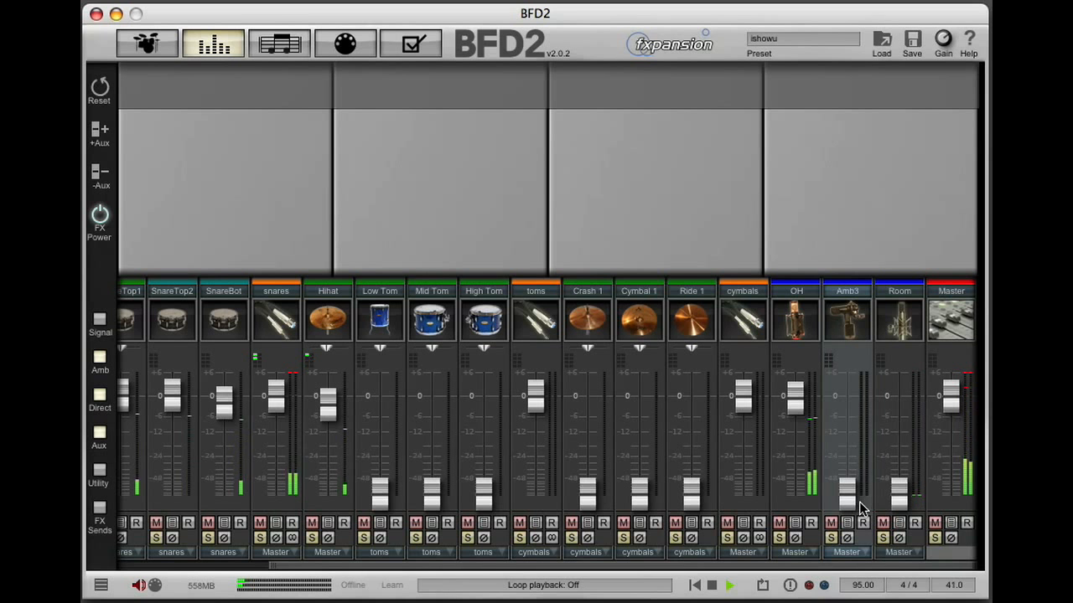
Add an EQ to the OH channel and boost its high band by about 5.4 dB at 5.07 kHz
left_click(797, 321)
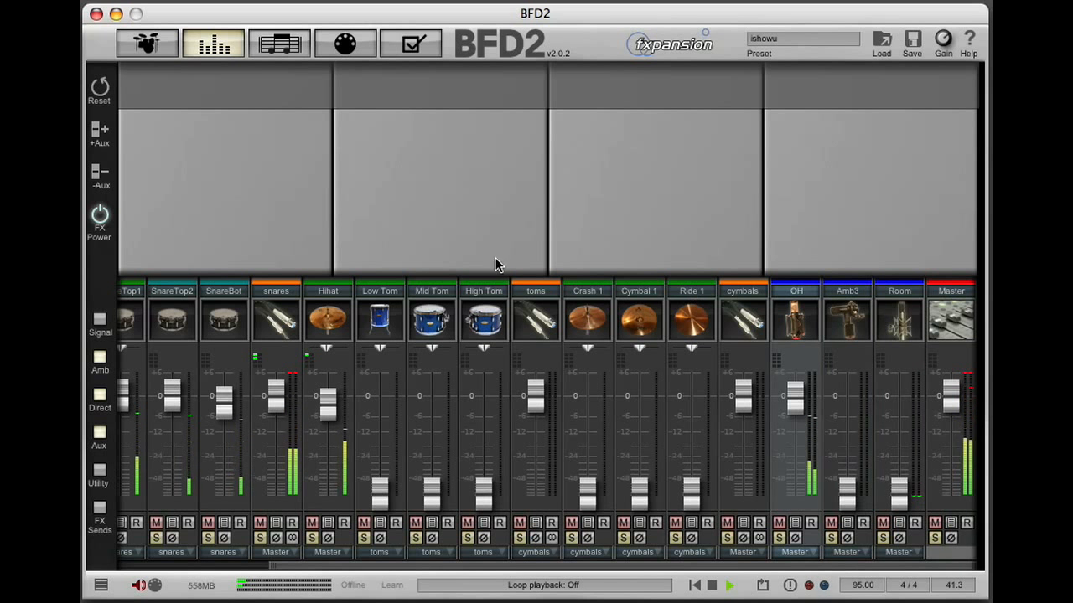
left_click(316, 202)
mouse_move(365, 204)
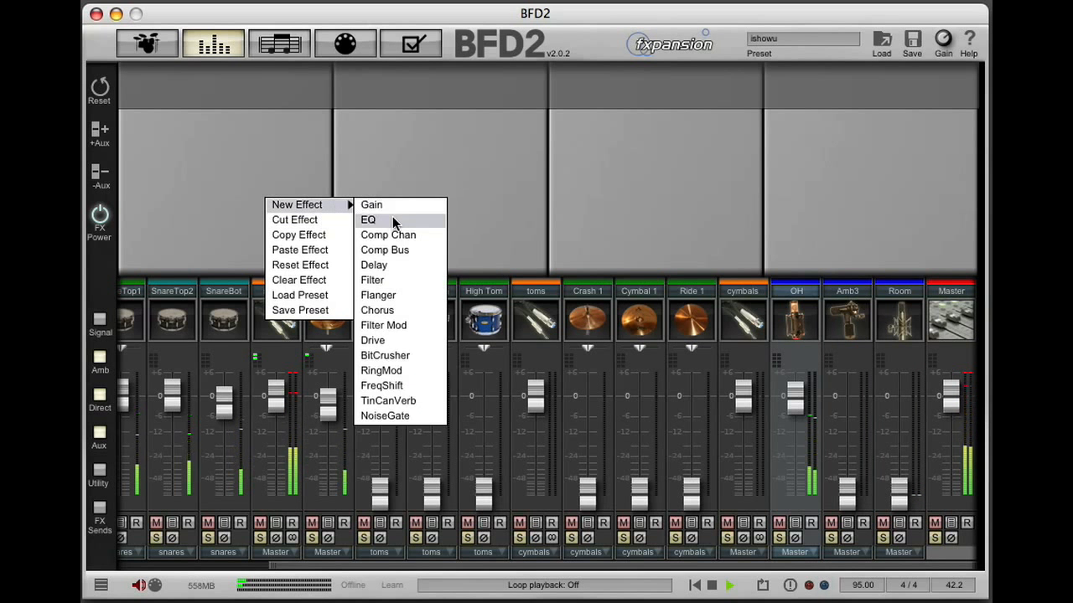
left_click(392, 217)
mouse_move(330, 232)
left_mouse_down()
mouse_move(318, 215)
mouse_move(329, 222)
left_mouse_up()
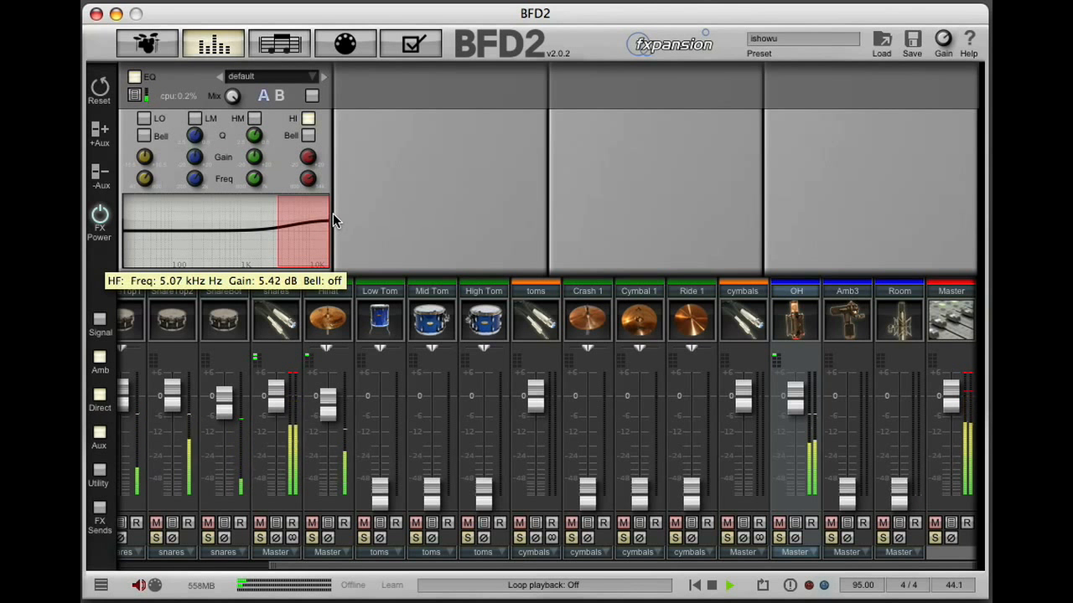
Add a Comp Bus effect after the EQ on the OH channel, with attack at 10 ms and release at 0.3 s
left_click(411, 168)
mouse_move(465, 174)
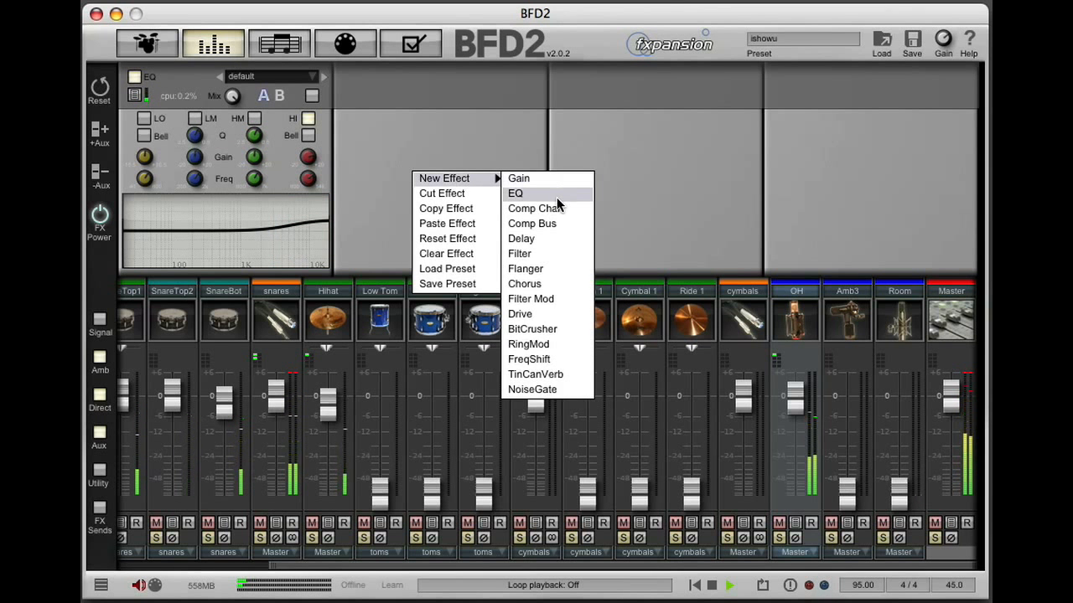
left_click(553, 224)
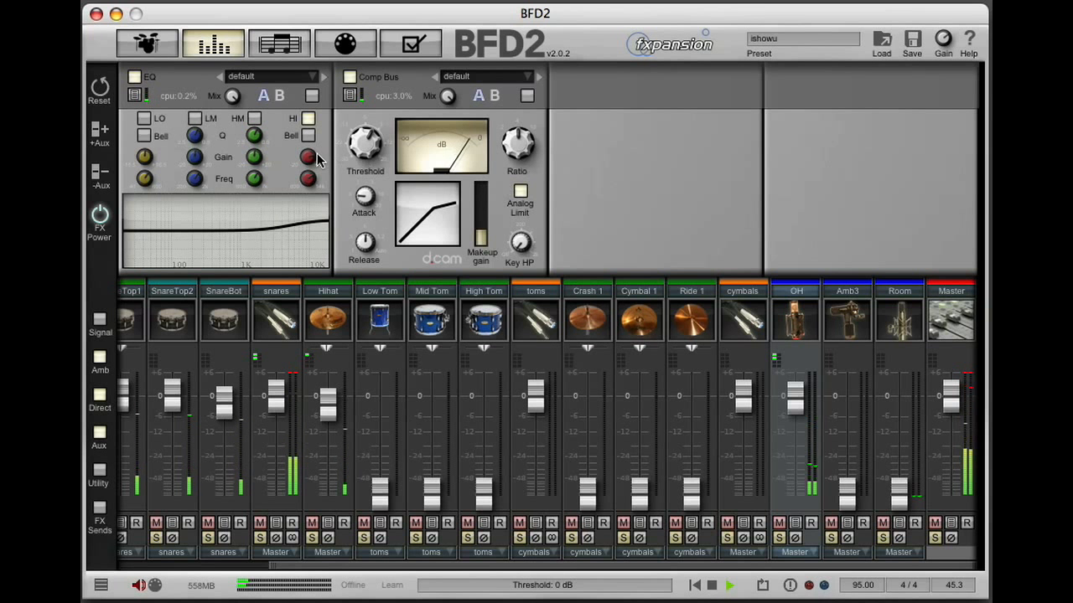
left_click_drag(369, 197, 394, 84)
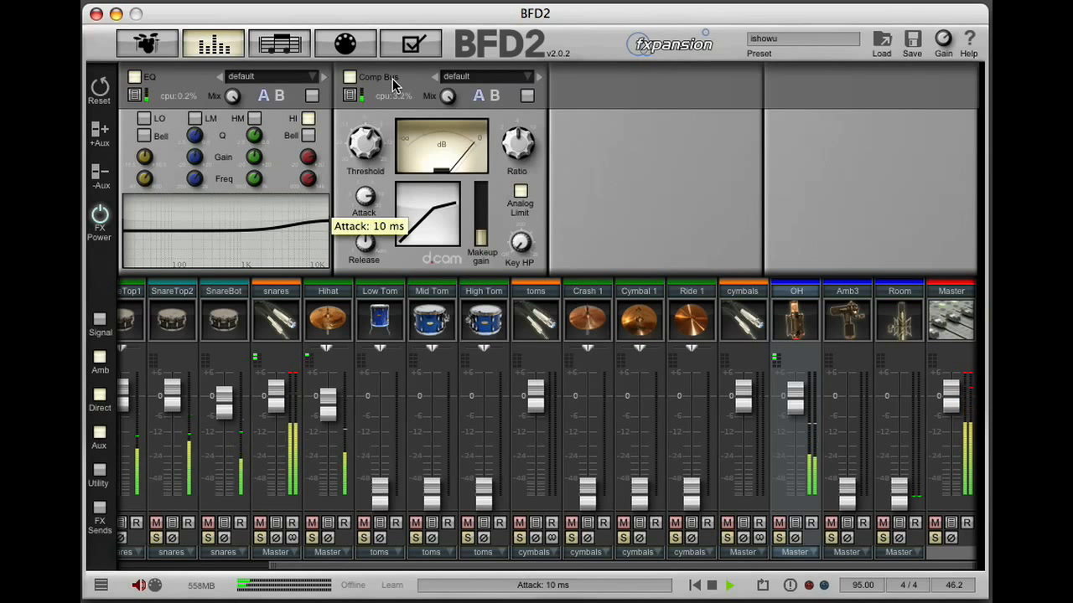
left_click_drag(364, 250, 365, 268)
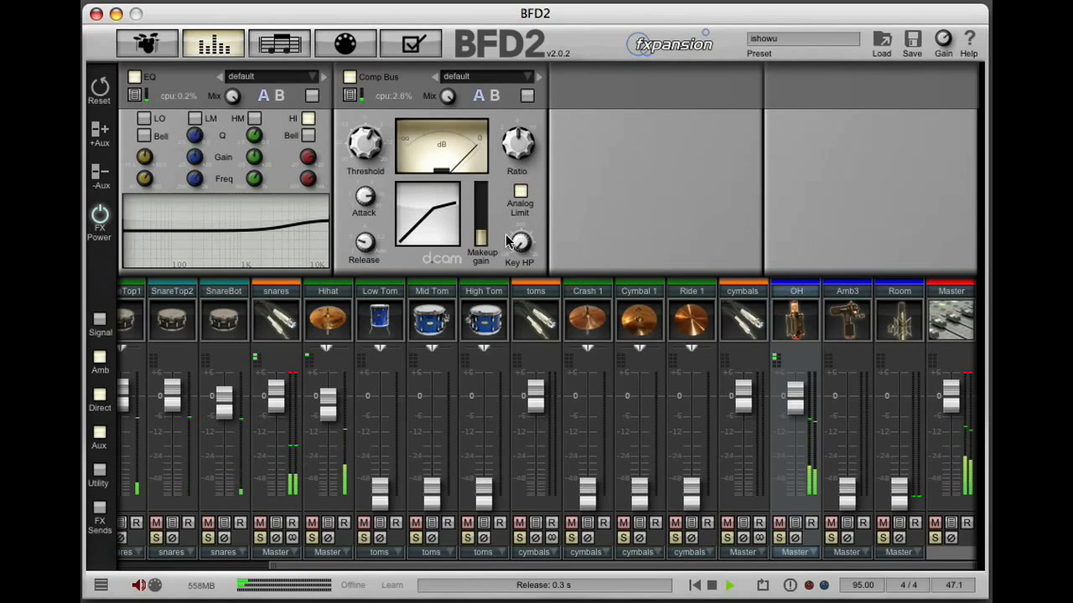
Set the OH compressor's sidechain high-pass to 68 Hz, adjust its ratio, threshold and makeup gain, and reduce its wet mix
left_click_drag(522, 242, 521, 238)
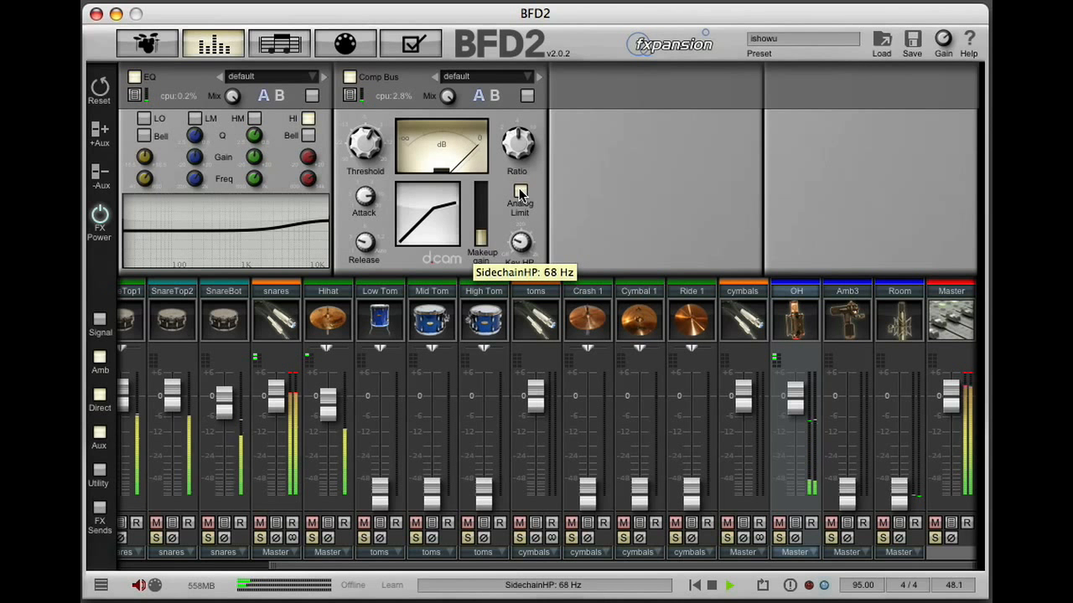
left_click(518, 192)
left_click_drag(517, 148, 480, 207)
left_click_drag(373, 165, 482, 235)
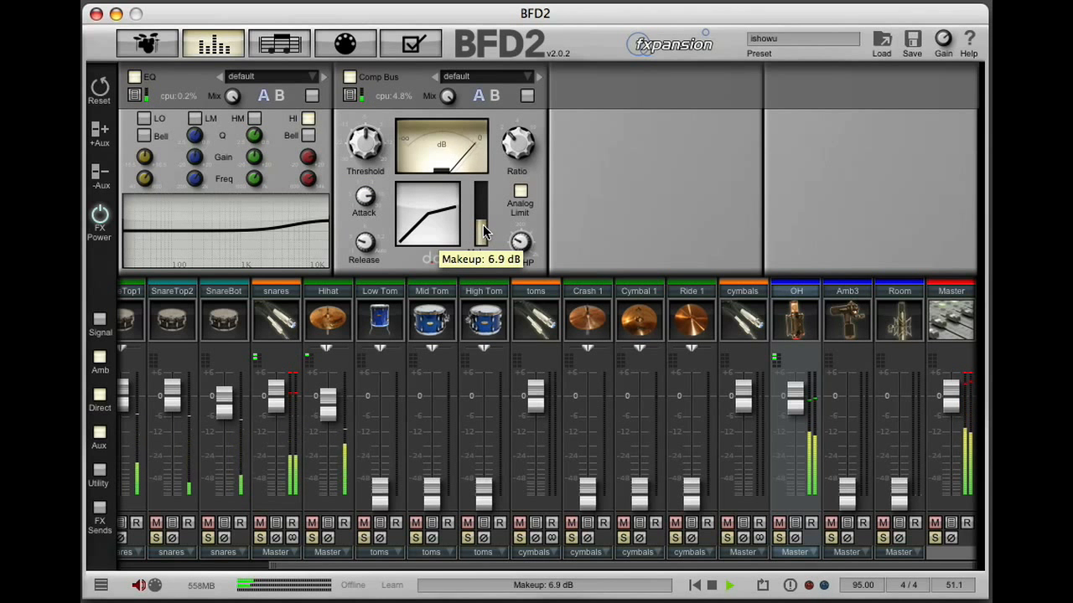
left_click_drag(450, 98, 445, 142)
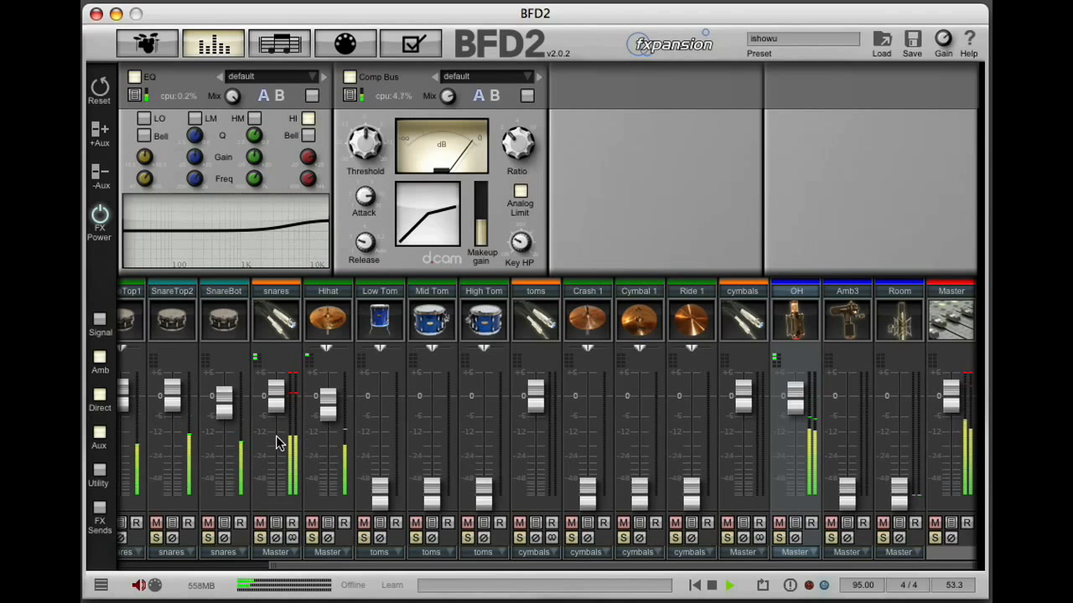
Show the Hihat's kit-piece settings, lower its overhead send to a small amount, and cut its room and Amb 3 sends
left_click(328, 349)
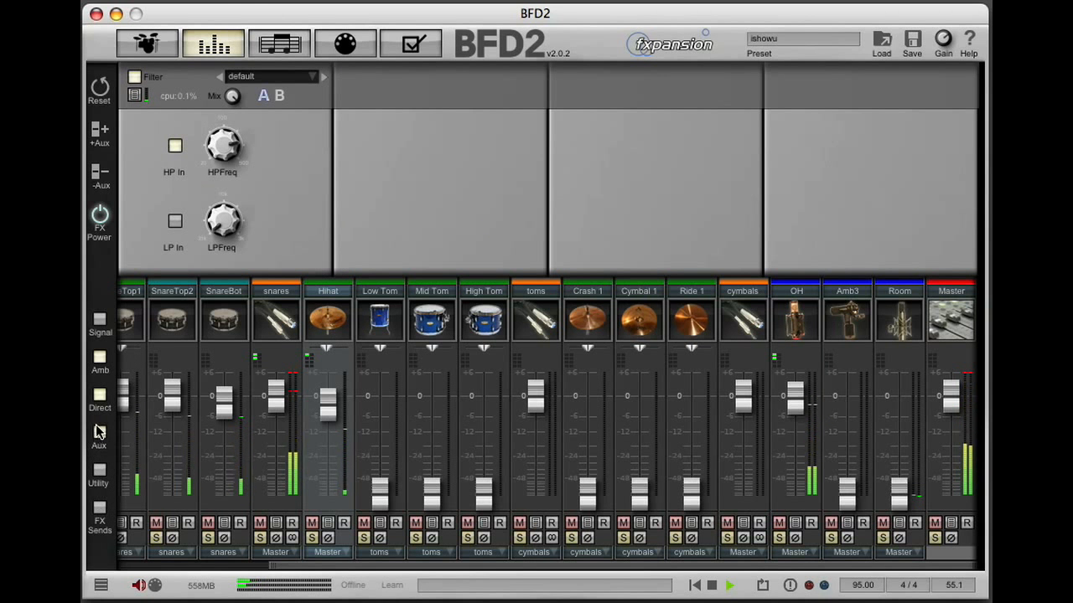
left_click(100, 472)
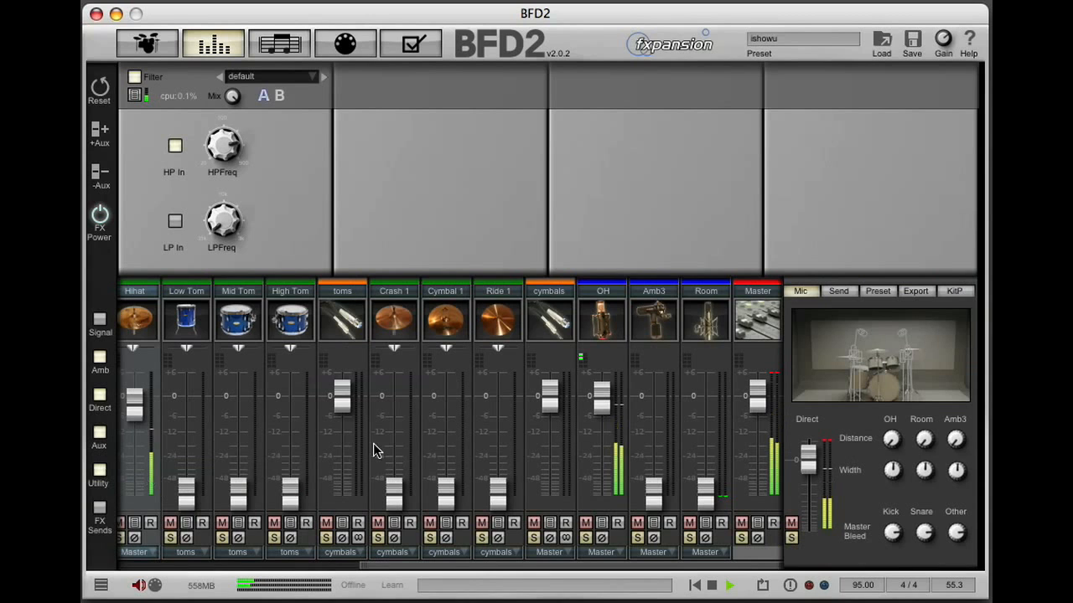
left_click(954, 292)
left_click_drag(862, 443, 857, 416)
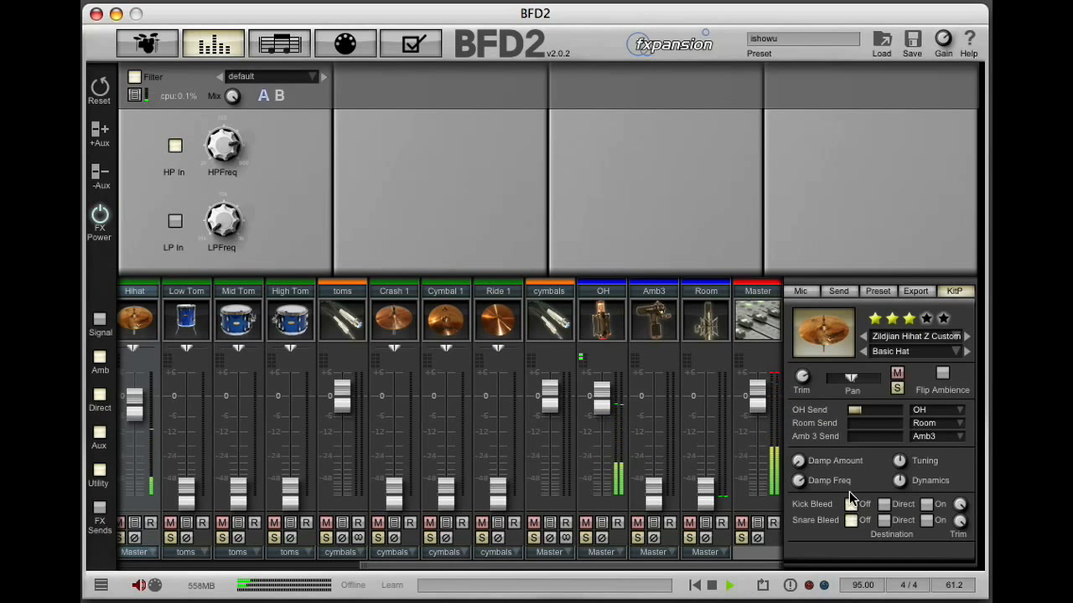
Cut the kick's overhead, room and Amb 3 sends completely, and raise the SnareBot fader to about 0 dB
left_click(150, 566)
left_click(194, 487)
left_click_drag(870, 439, 800, 436)
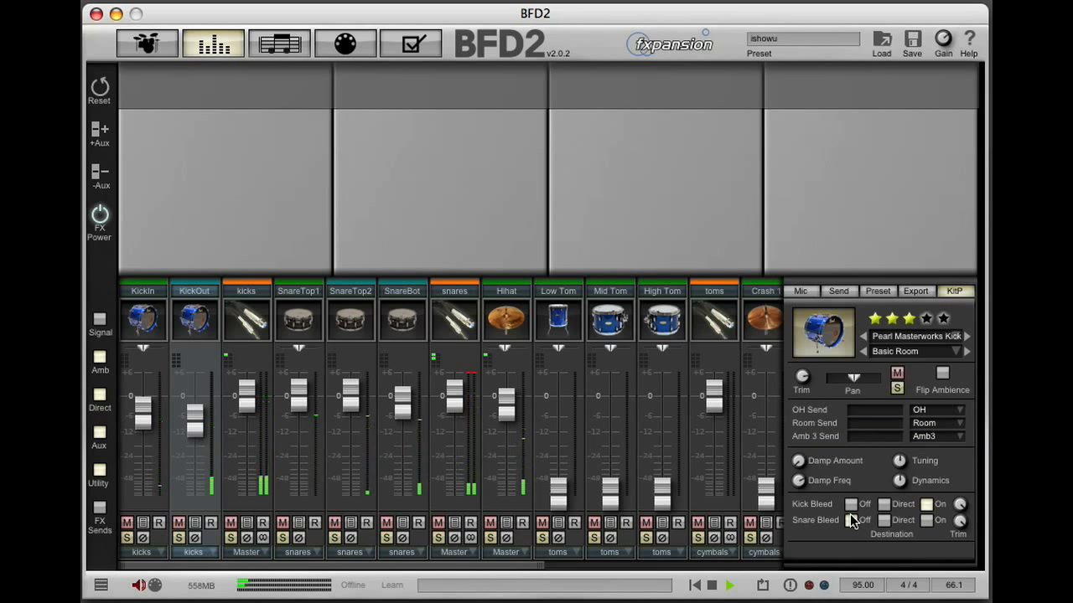
left_click_drag(415, 410, 403, 411)
Raise the Room fader to about -8.43 dB and the Amb3 fader to just above -12 dB
left_click(555, 566)
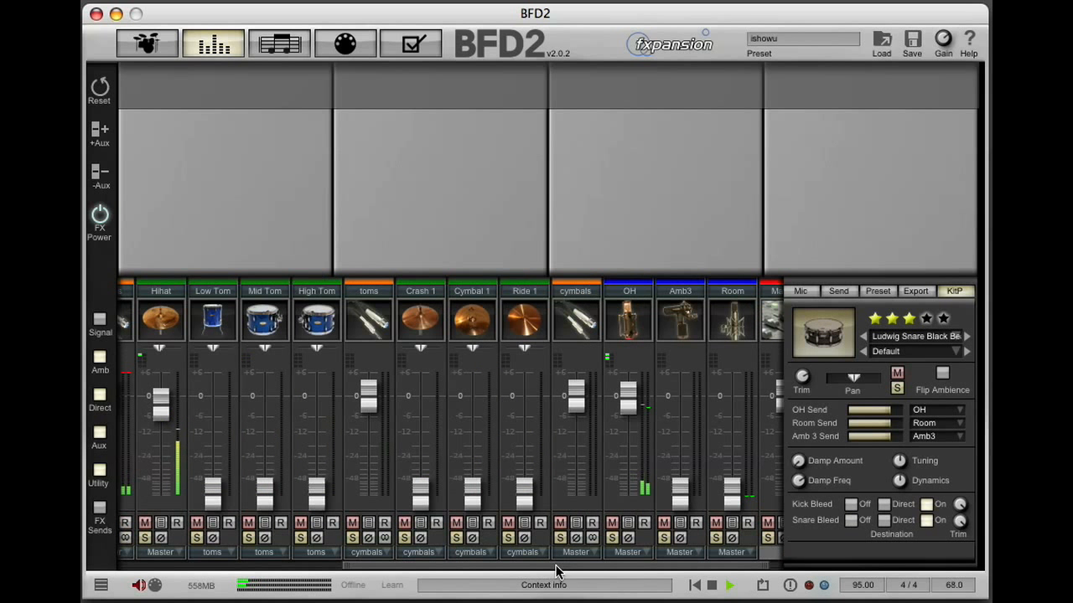
left_click_drag(679, 493, 684, 435)
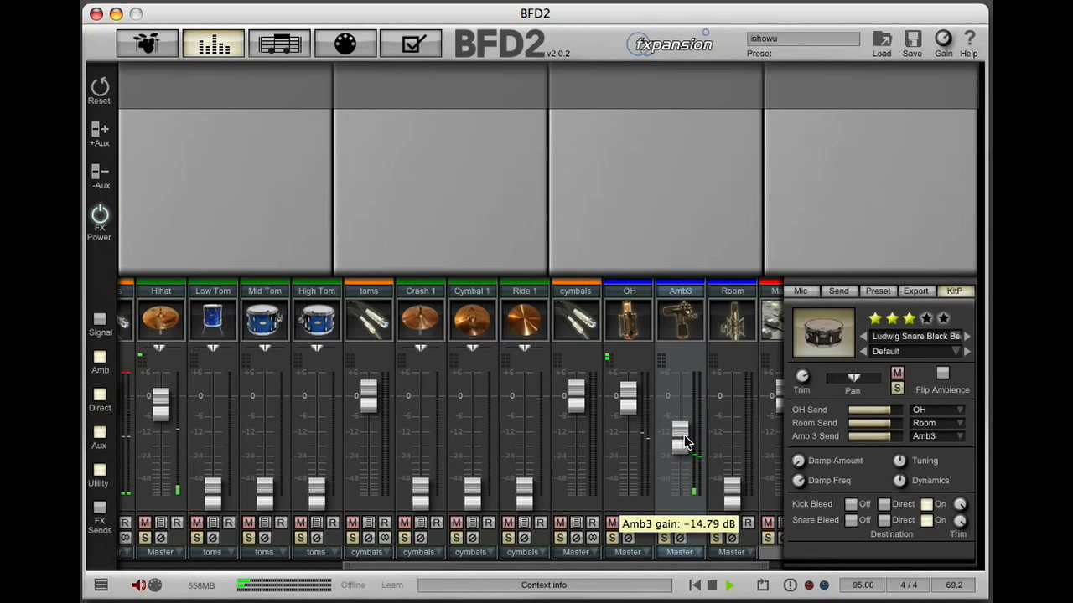
left_click_drag(732, 494, 740, 427)
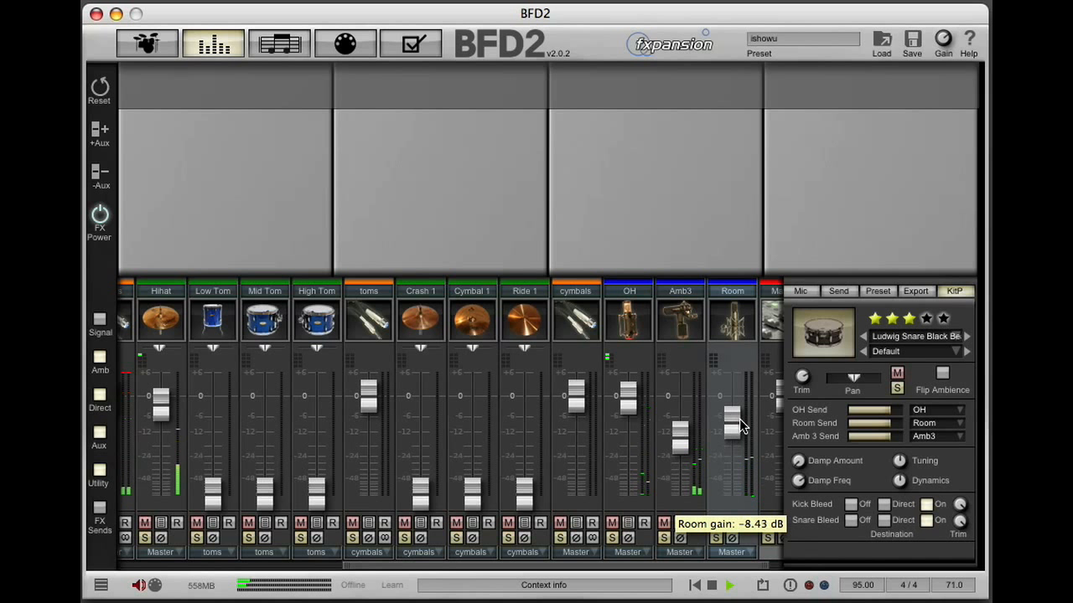
left_click(675, 334)
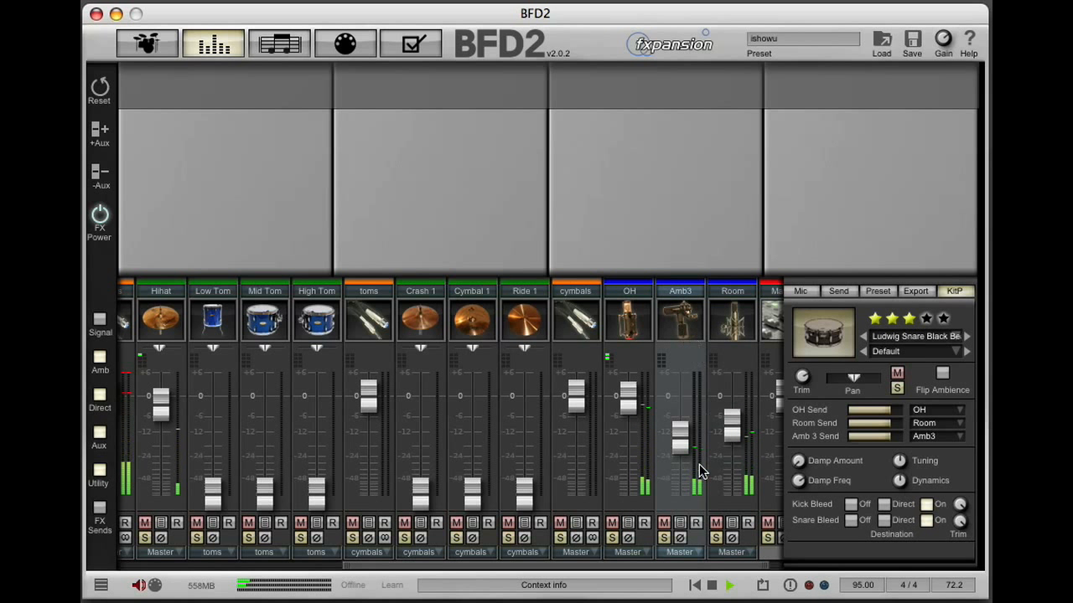
left_click_drag(683, 451, 683, 440)
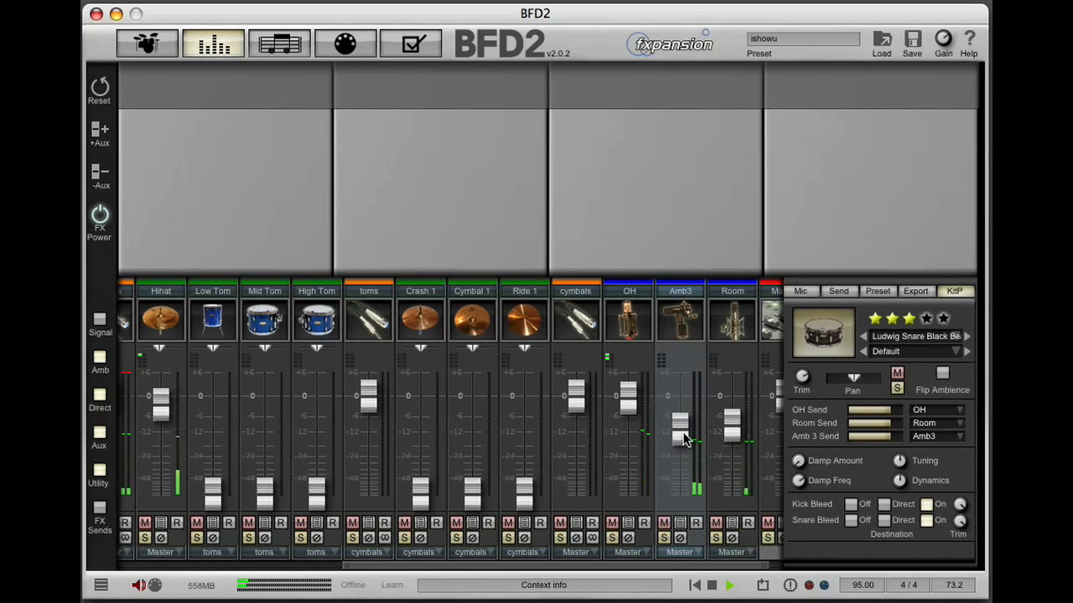
Set the Room mic width to Mono and raise the Amb3 fader to between -6 and 0 dB
left_click(800, 290)
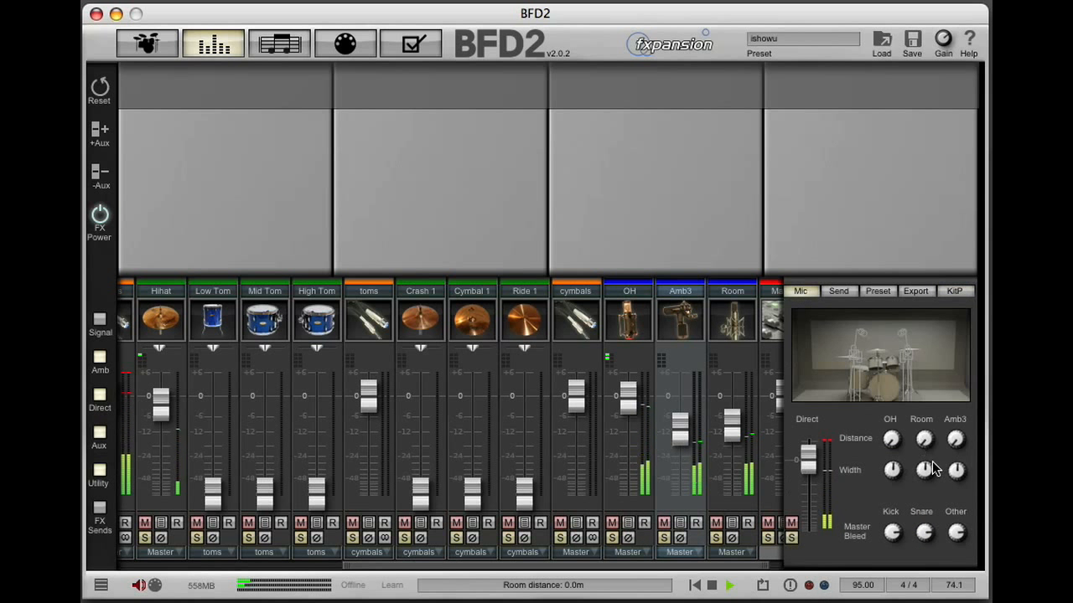
left_click_drag(924, 467, 888, 600)
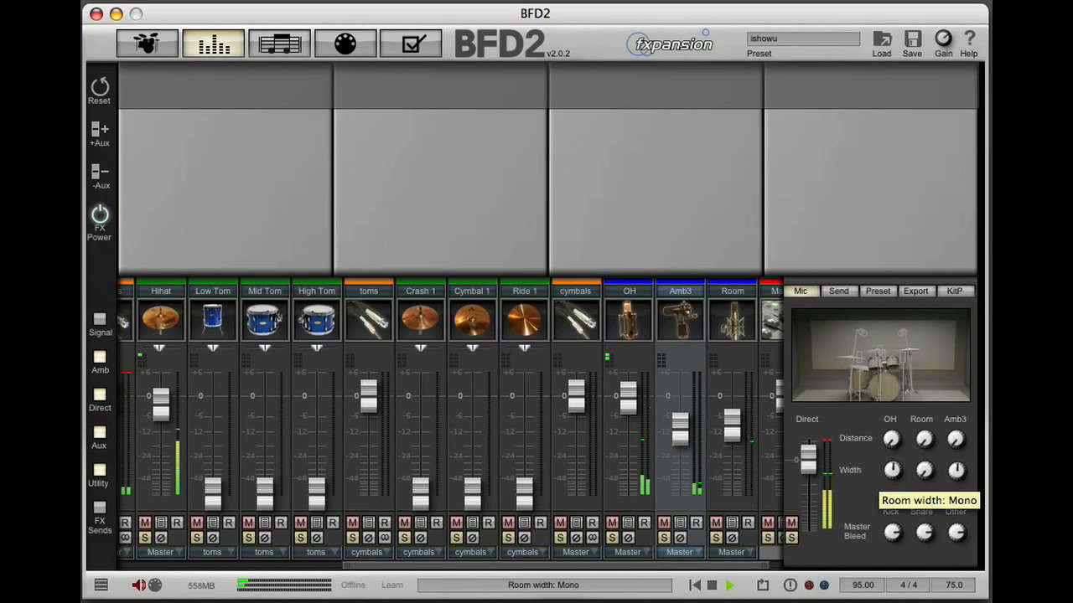
left_click_drag(680, 434, 679, 414)
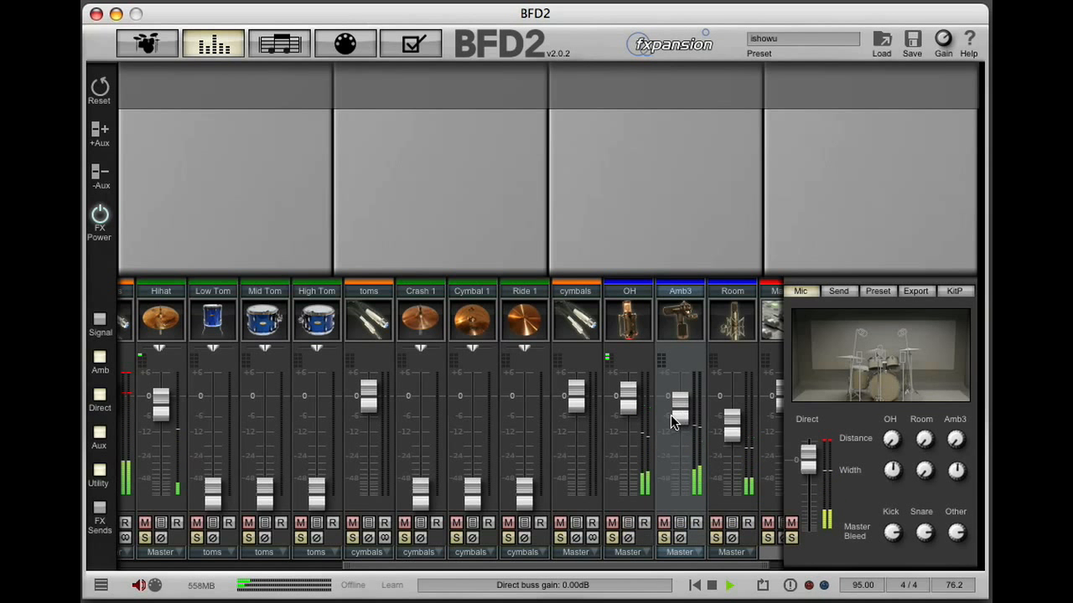
Set the kick's send to the room mic to -7.00 dB in its kit-piece settings
left_click(243, 568)
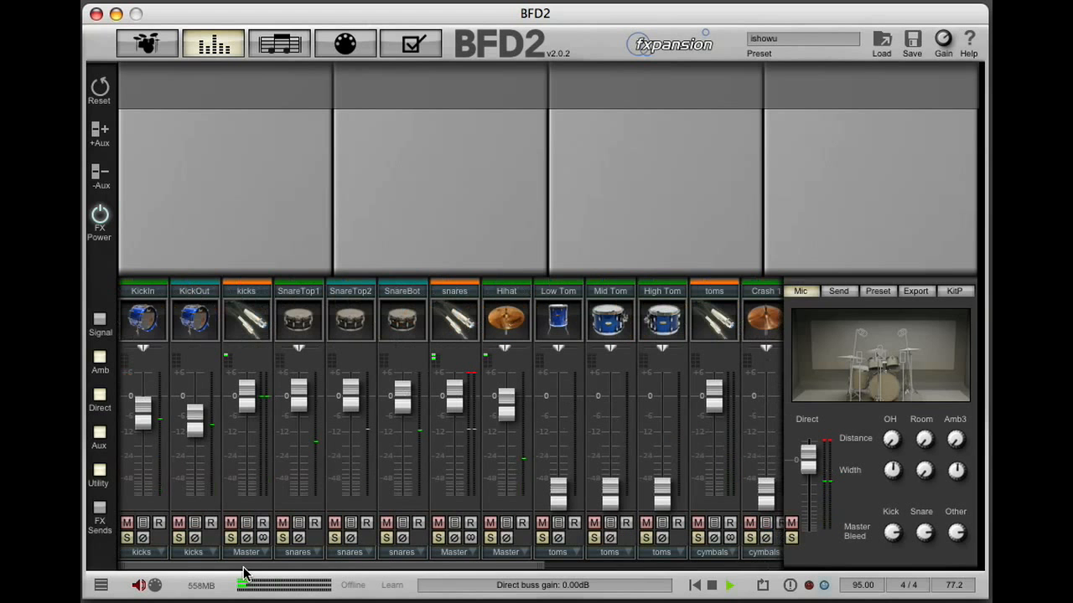
left_click(203, 313)
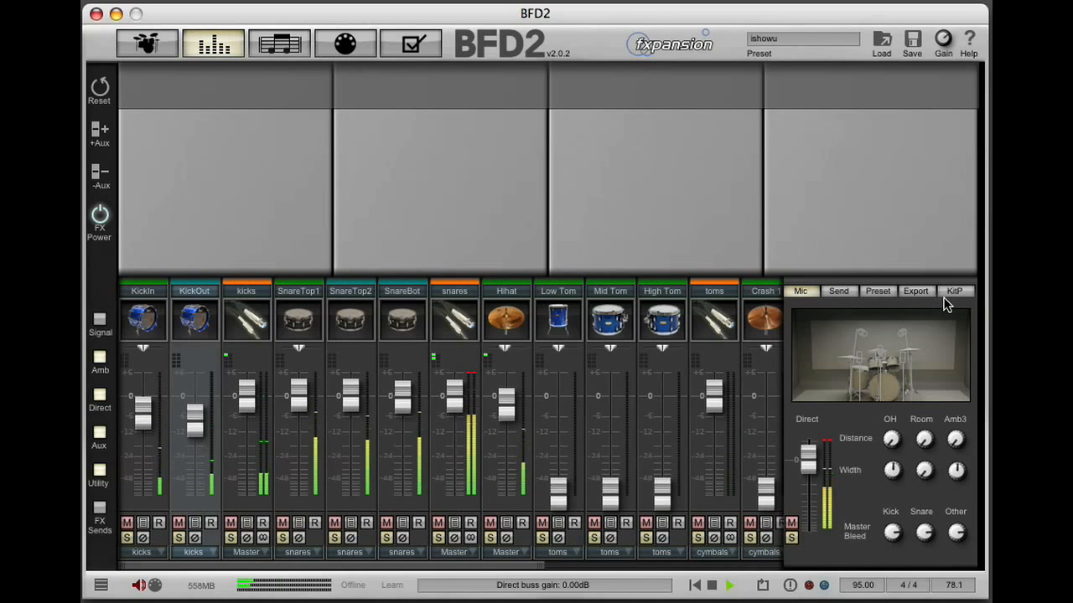
left_click(955, 291)
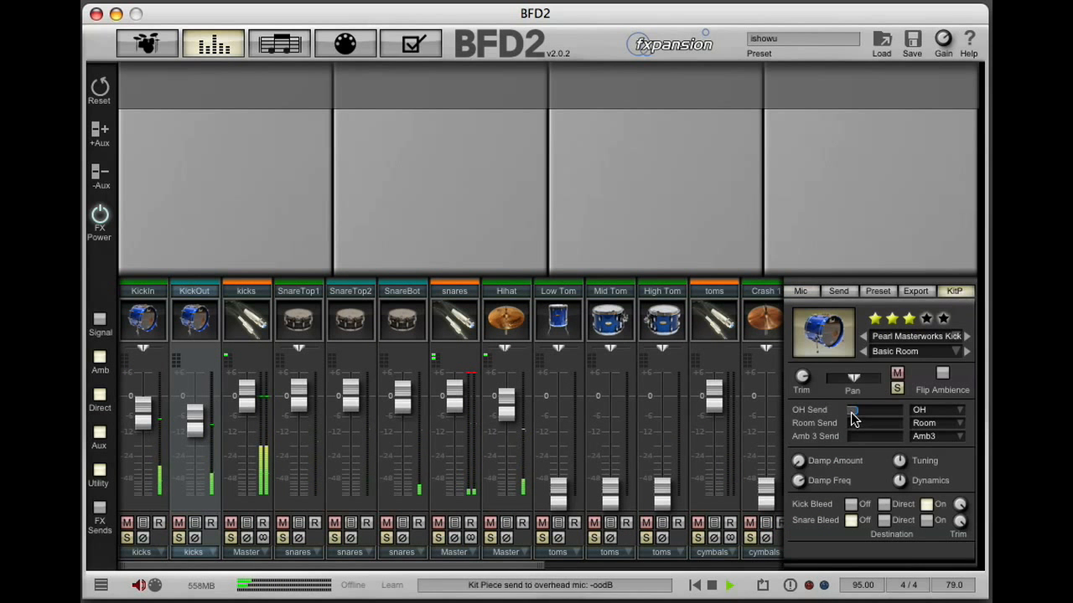
left_click_drag(852, 422, 859, 421)
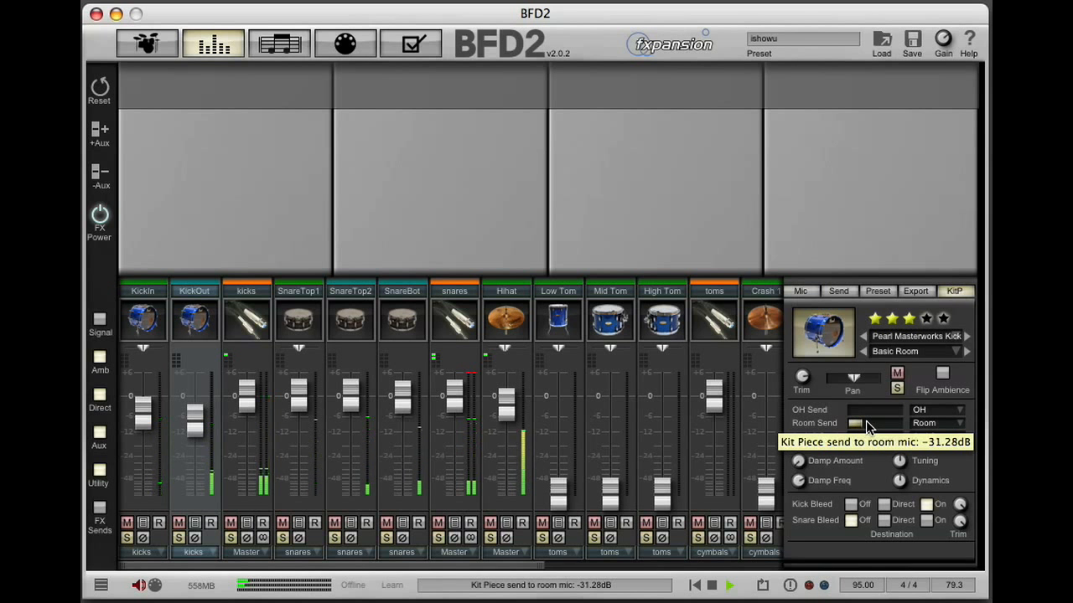
left_click_drag(865, 421, 886, 421)
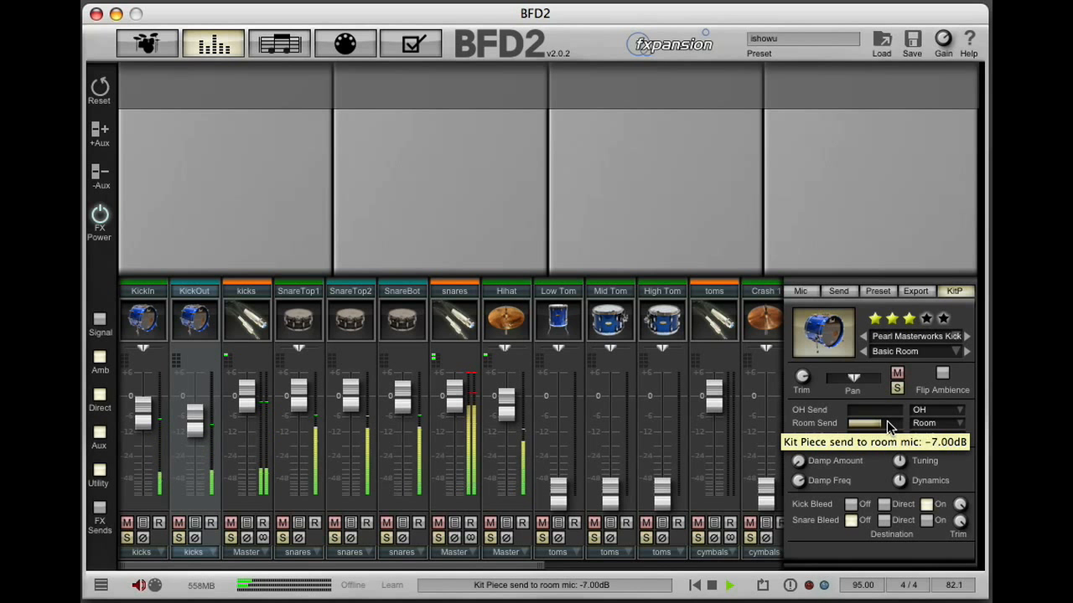
Briefly audition Amb3 in solo, and solo the Room channel and raise its fader to slightly below 0 dB
left_click(765, 568)
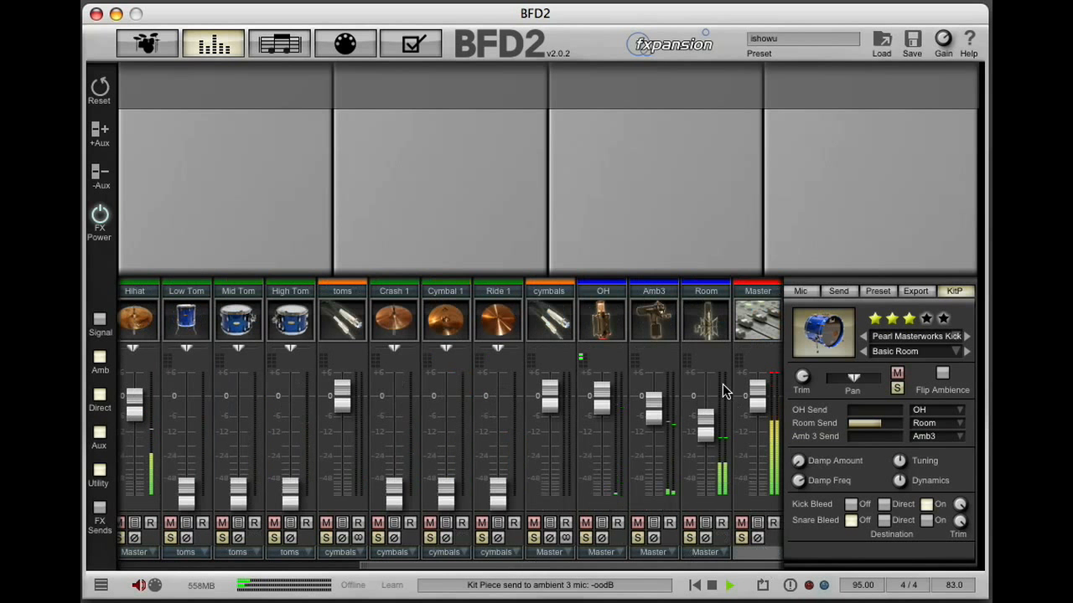
left_click(642, 538)
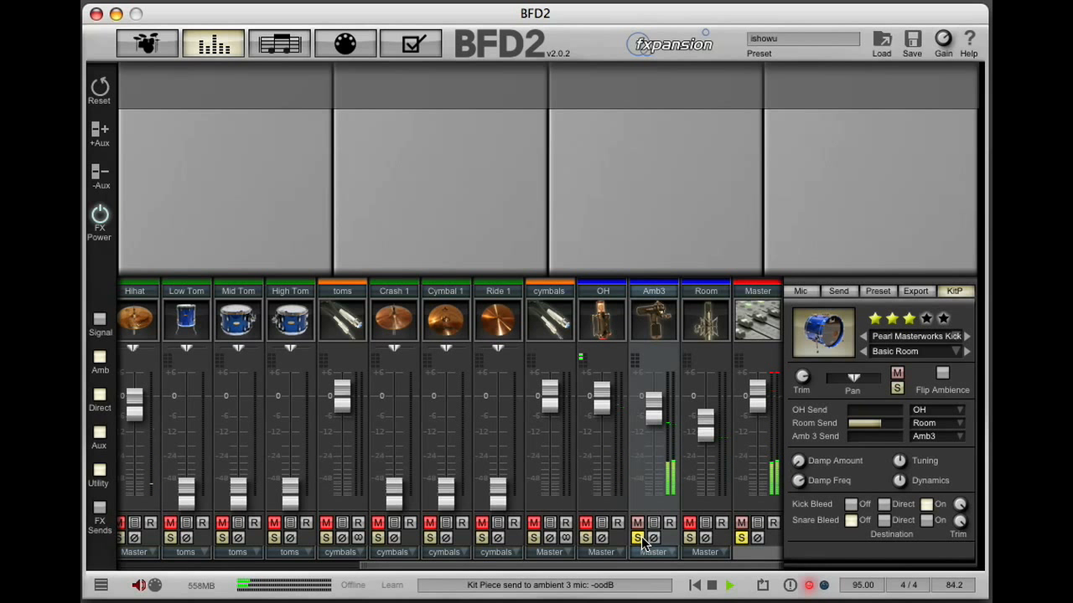
left_click(641, 538)
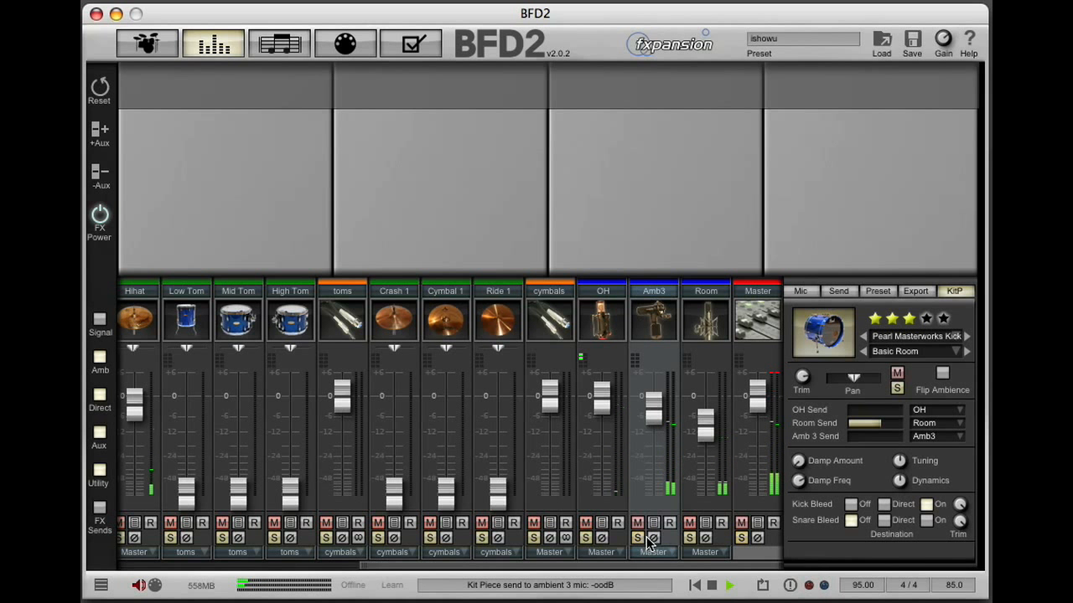
left_click(688, 538)
left_click_drag(702, 429, 715, 409)
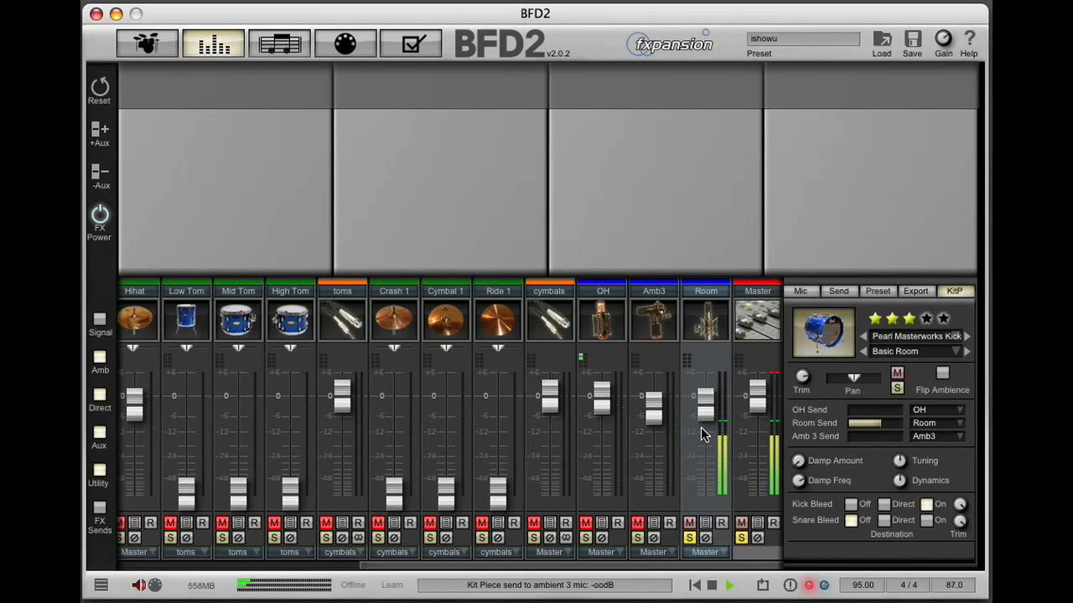
Solo Amb3 together with Room, and toggle the Room solo off and on to compare the two ambience channels
left_click(637, 538)
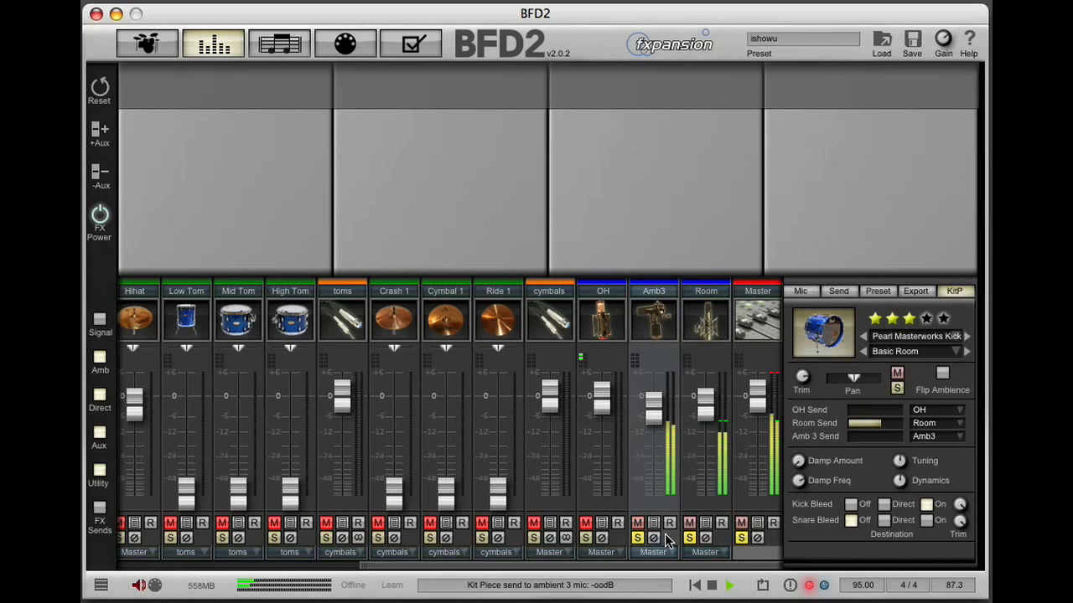
left_click(689, 538)
left_click(689, 537)
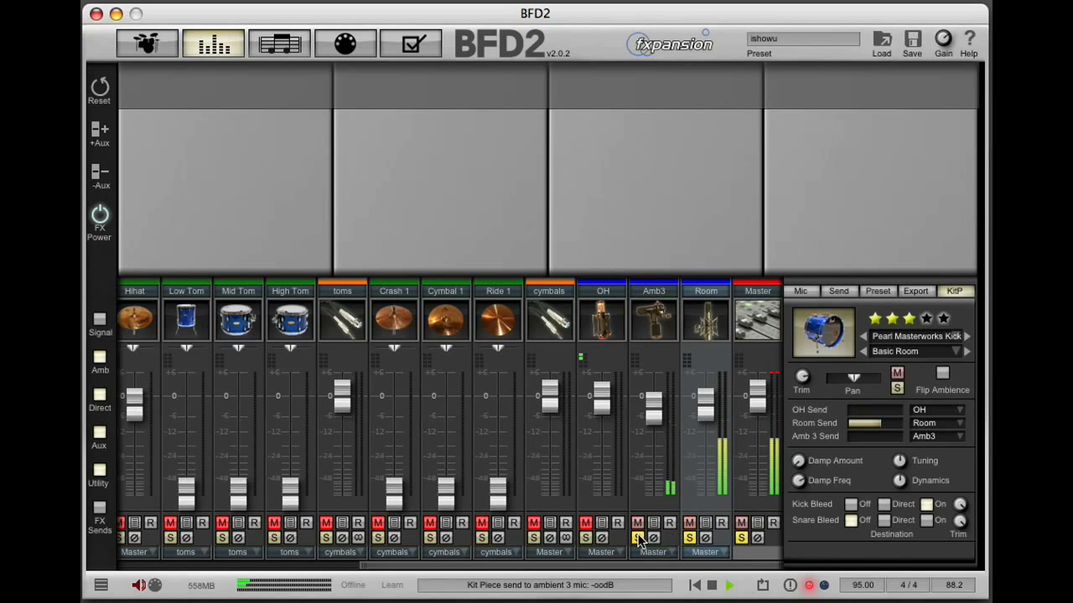
Turn off the Amb3 solo and insert a Comp Bus effect in the Room channel's first effect slot
left_click(636, 538)
left_click_drag(716, 400, 716, 406)
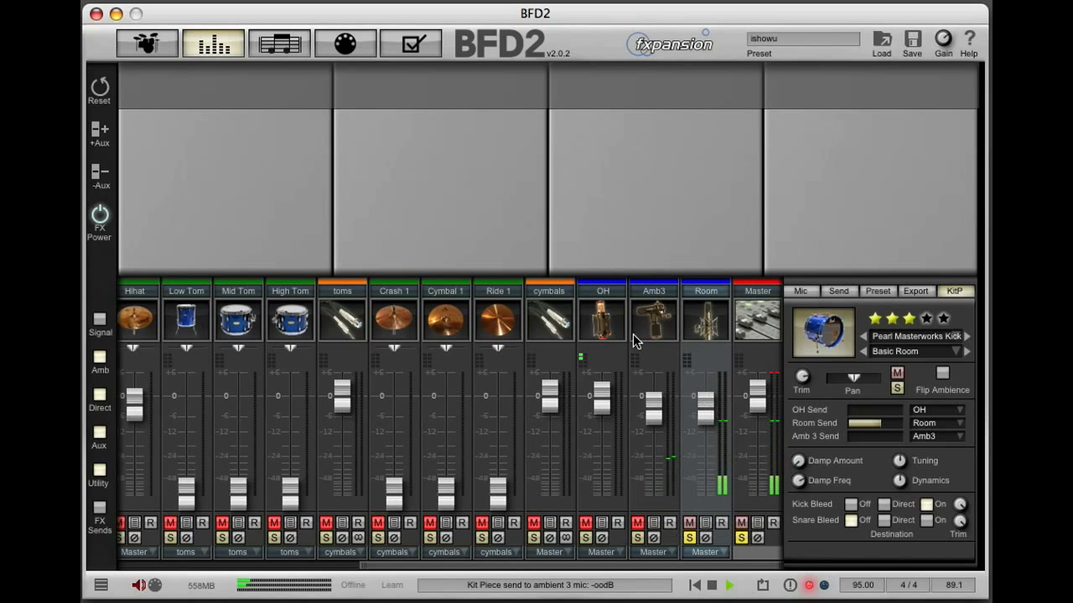
right_click(328, 192)
mouse_move(372, 200)
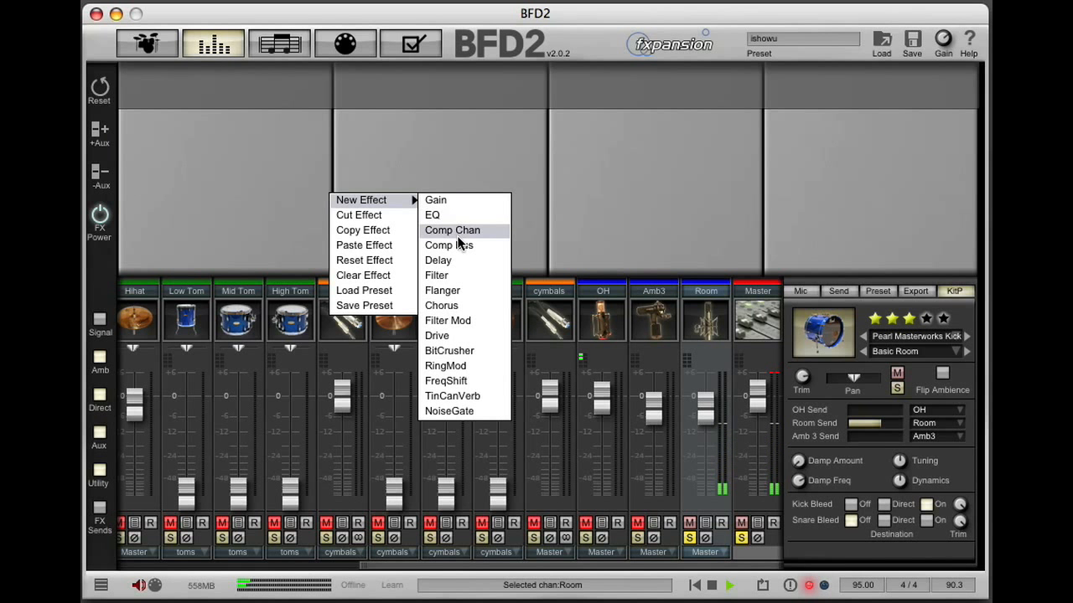
left_click(459, 244)
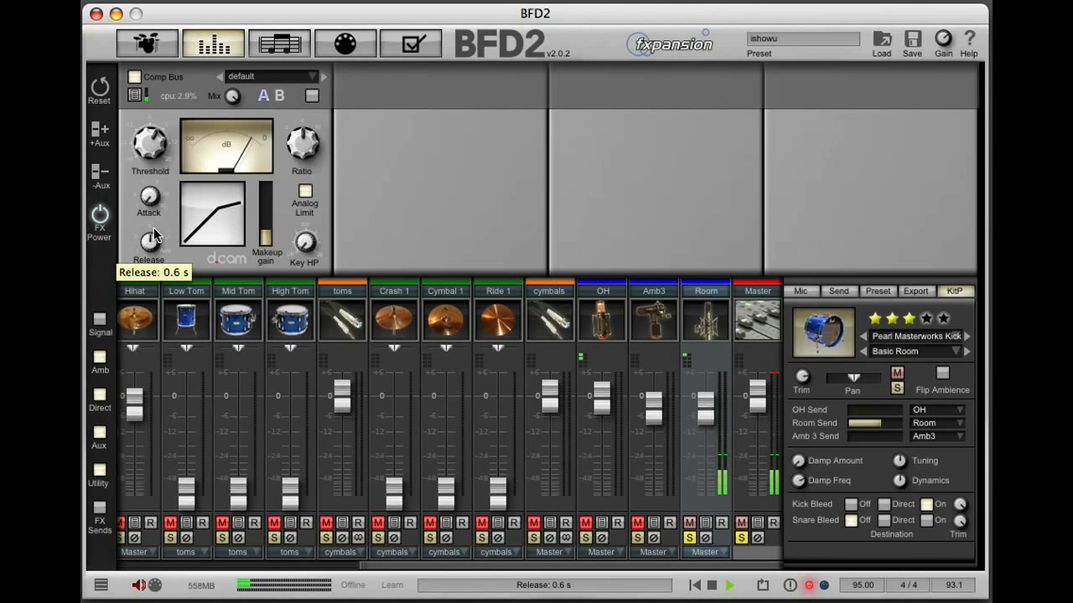
Set the Room compressor's attack to 0.1 ms, lengthen its release, raise the makeup gain and move it to the second effect slot
left_click_drag(160, 219, 159, 215)
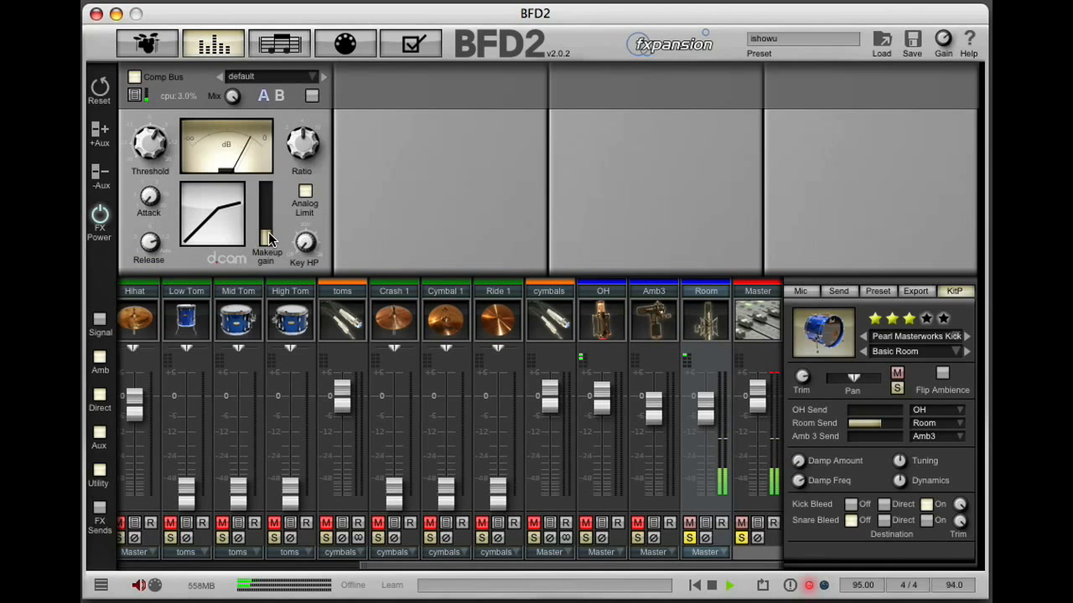
left_click_drag(268, 230, 452, 203)
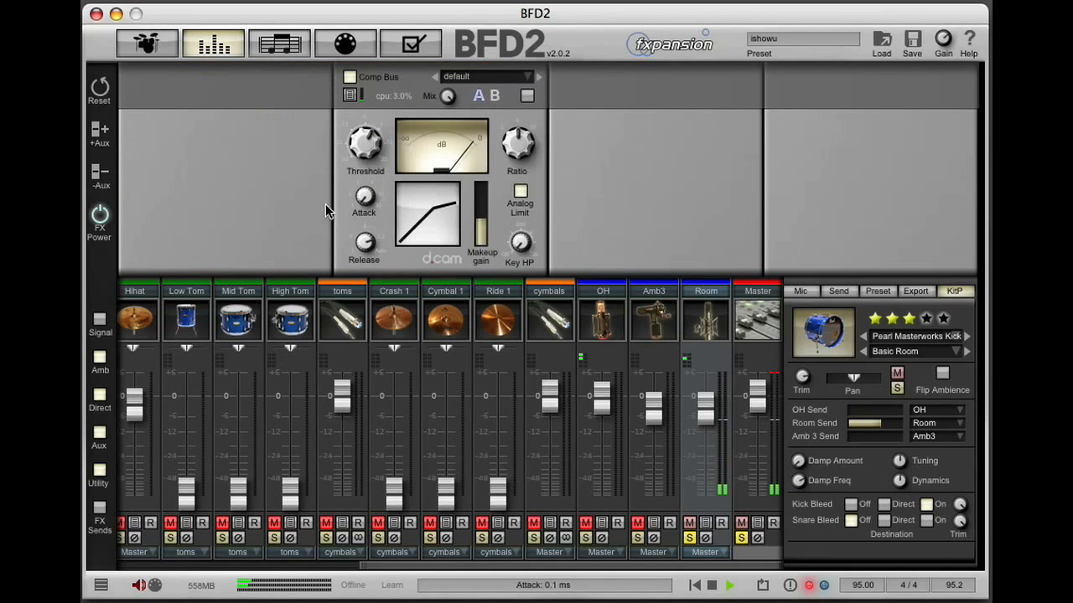
Insert a Drive effect ahead of the Room compressor and set its tone to 9.55 kHz
left_click(204, 208)
mouse_move(210, 207)
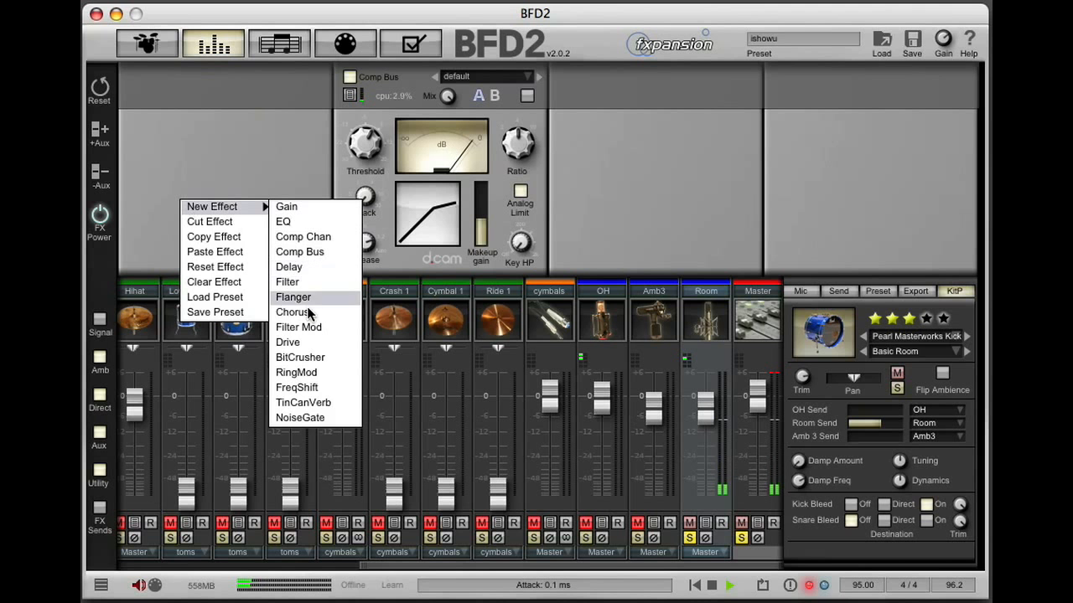
left_click(311, 341)
left_click_drag(223, 174, 224, 163)
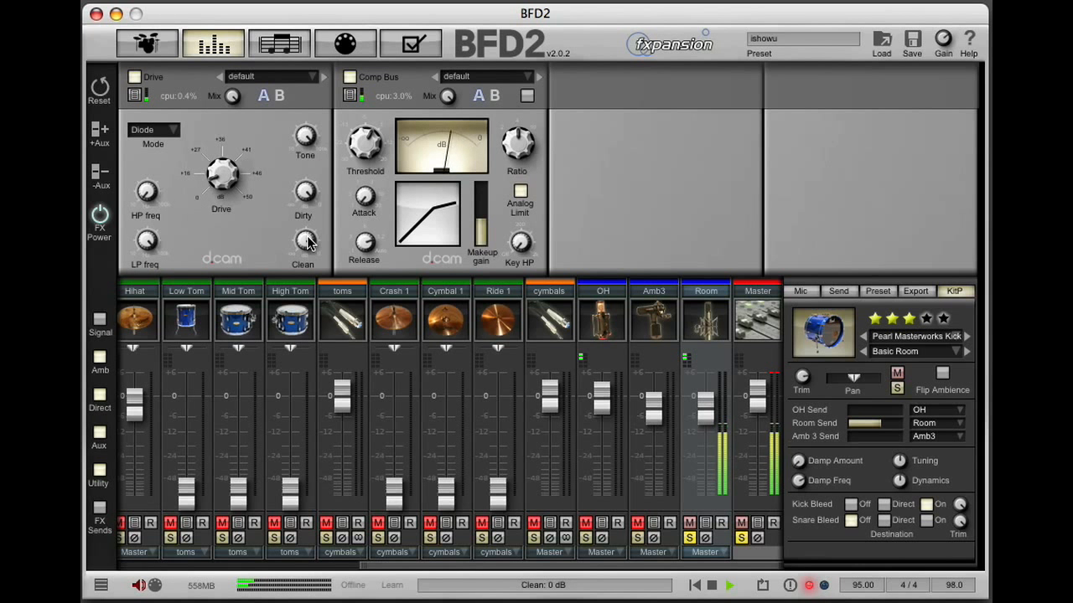
left_click_drag(305, 137, 303, 191)
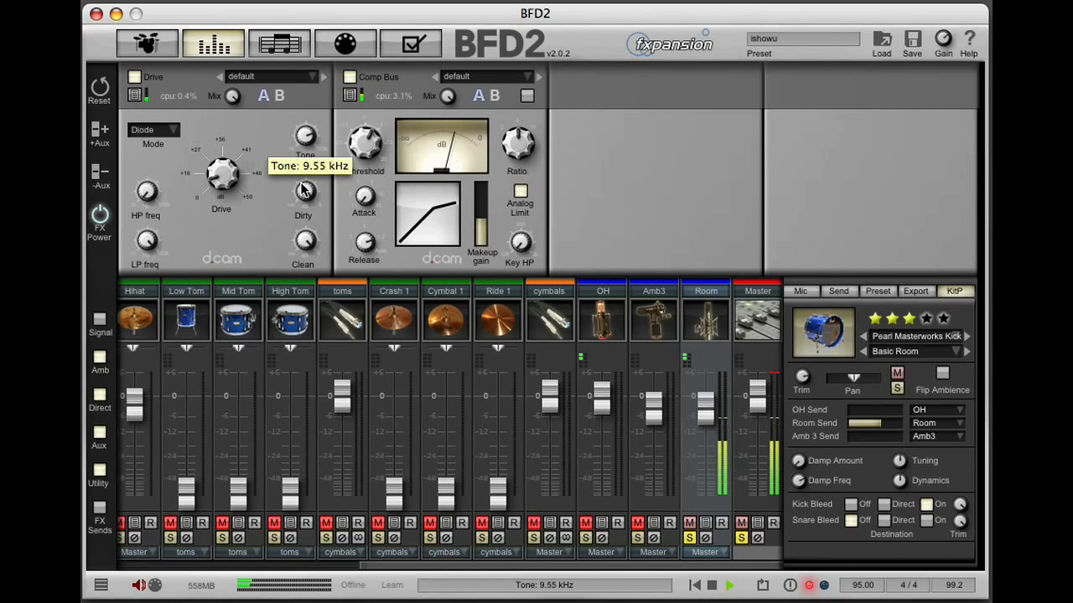
Raise the HP frequency of the Room channel's Drive effect and set the drive amount to 16.7 dB
left_click_drag(146, 194, 150, 159)
left_click_drag(222, 171, 226, 176)
left_click_drag(305, 240, 281, 482)
left_click(217, 175)
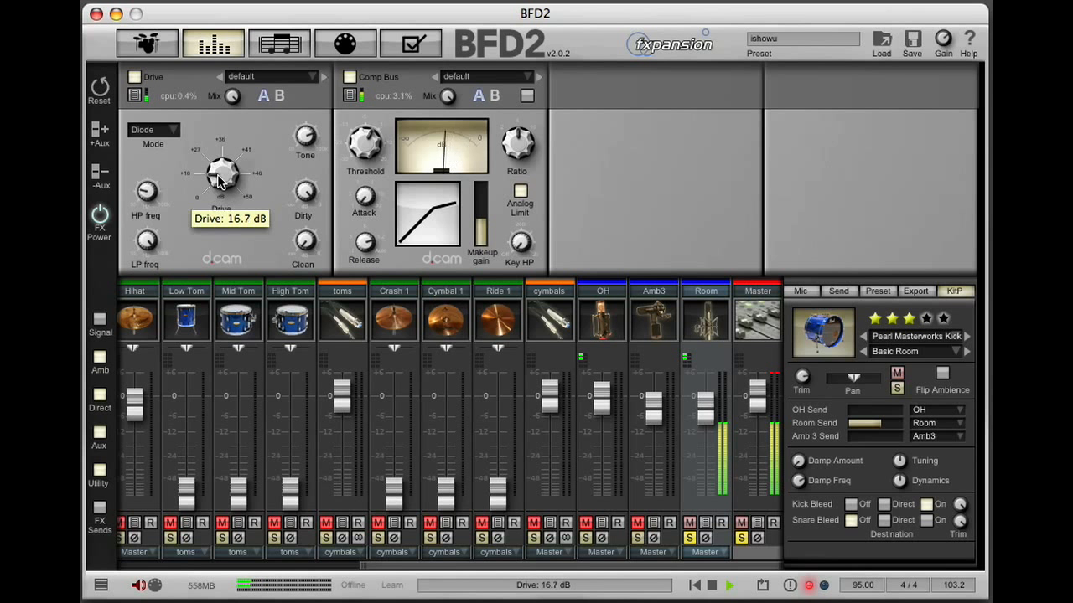
Turn off the Room solo, lower the Room fader slightly and set its drive amount to 11.0 dB within the full mix
left_click(691, 539)
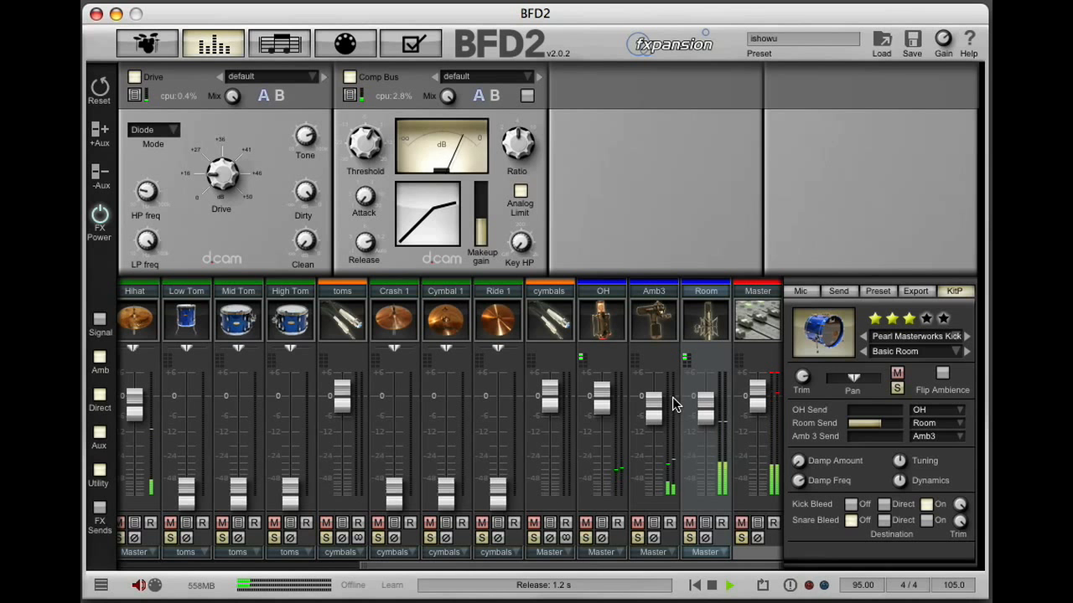
left_click_drag(221, 176, 219, 199)
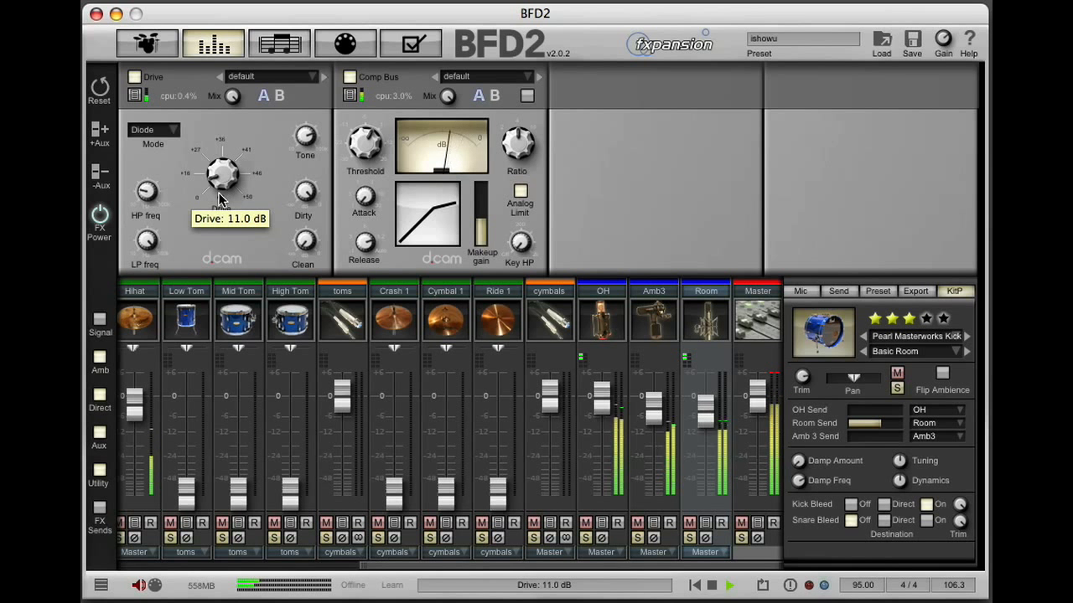
Insert a Comp Bus effect in the Master channel's first effect slot
left_click(739, 315)
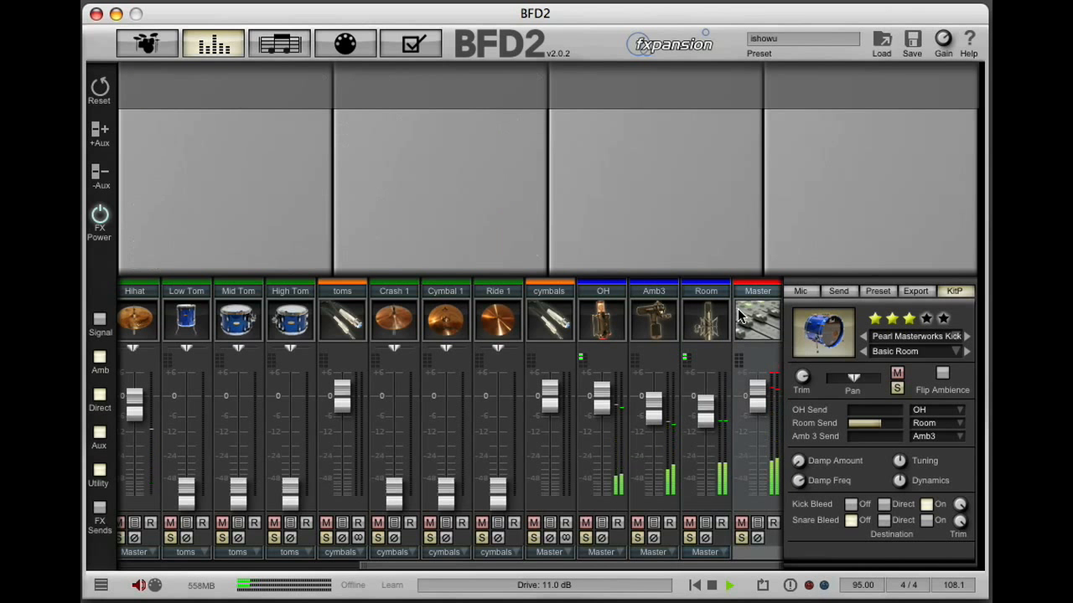
right_click(184, 149)
mouse_move(216, 155)
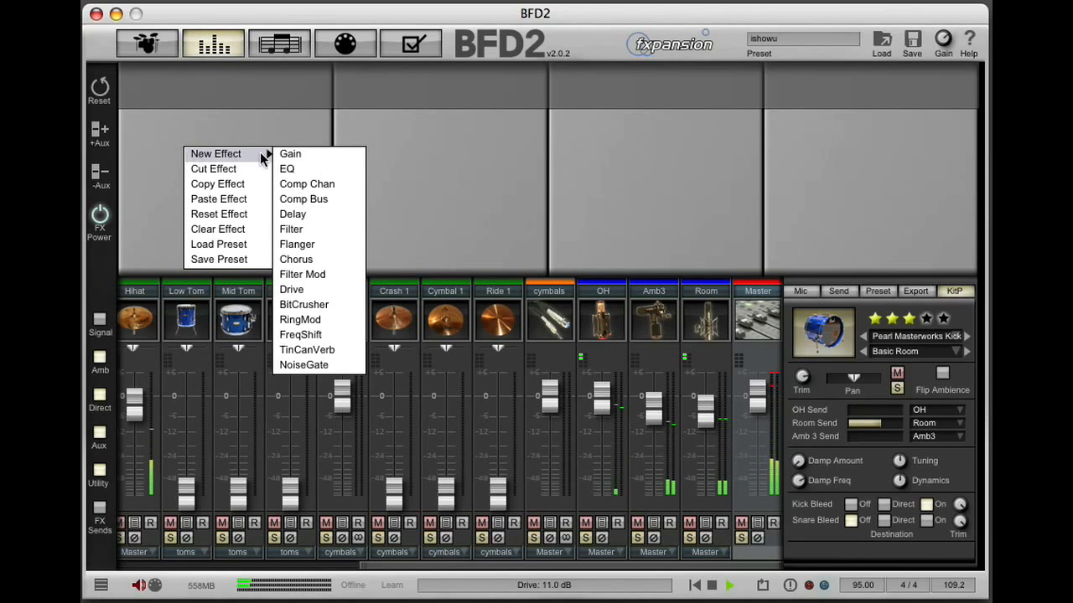
left_click(335, 183)
right_click(238, 198)
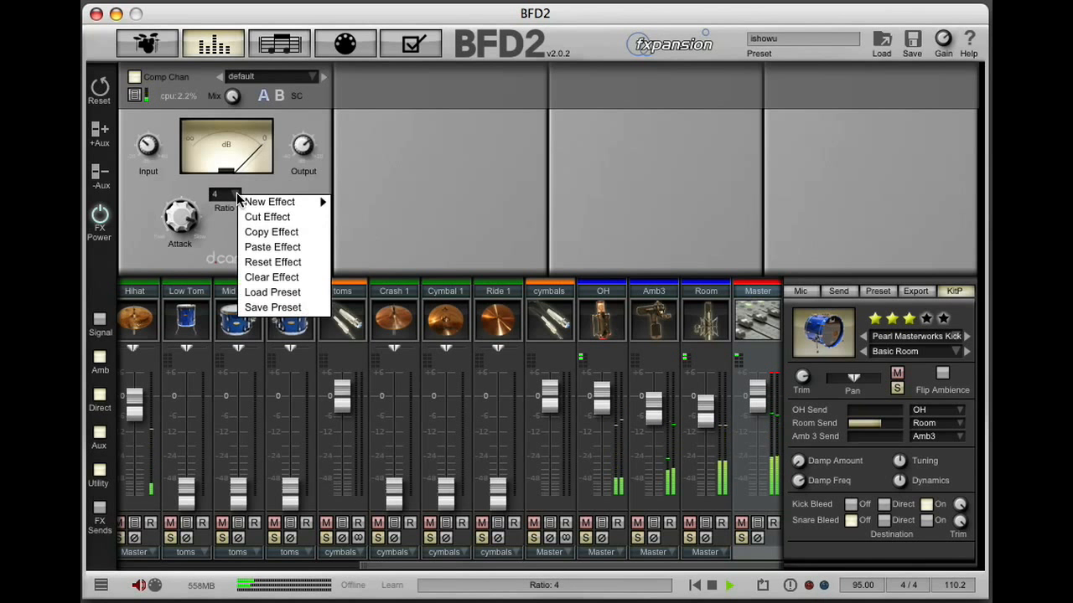
mouse_move(327, 203)
left_click(387, 247)
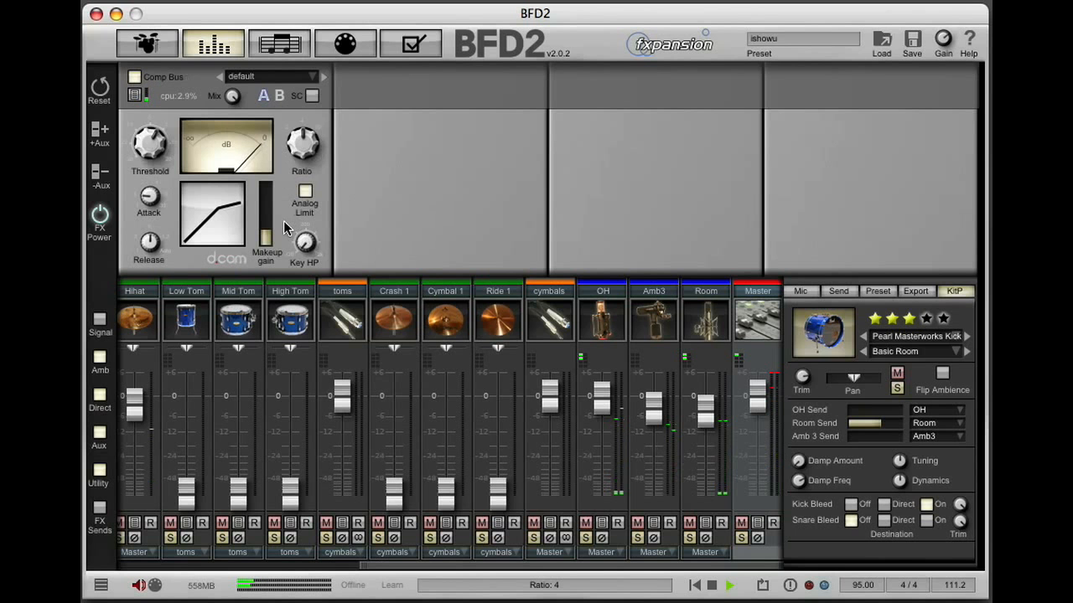
Raise the Master compressor's key high-pass and makeup gain, and reduce its mix amount
left_click_drag(299, 242, 315, 188)
left_click_drag(251, 163, 225, 179)
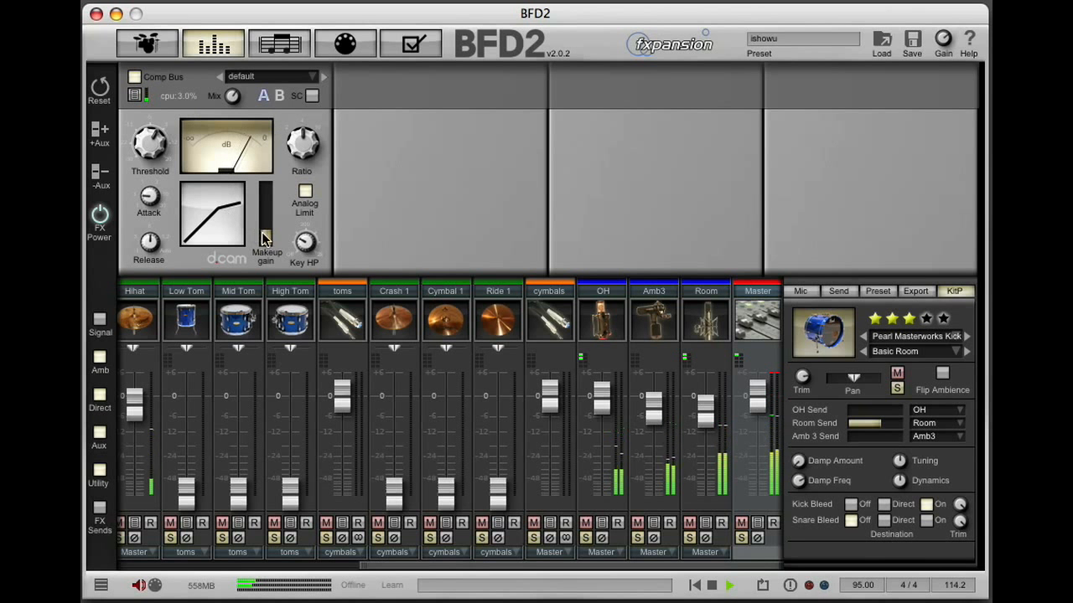
left_click_drag(265, 233, 267, 238)
Lengthen the Master compressor's attack, and set its release to 0.3 s and its threshold to -5.7 dB
left_click_drag(149, 198, 160, 124)
left_click_drag(147, 242, 141, 275)
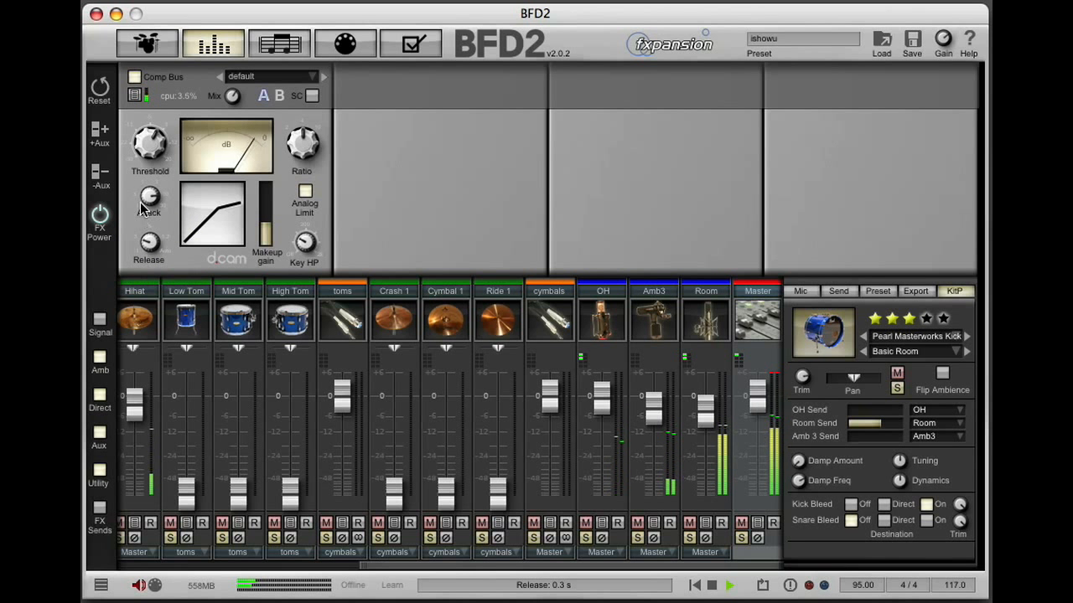
left_click_drag(148, 171, 149, 184)
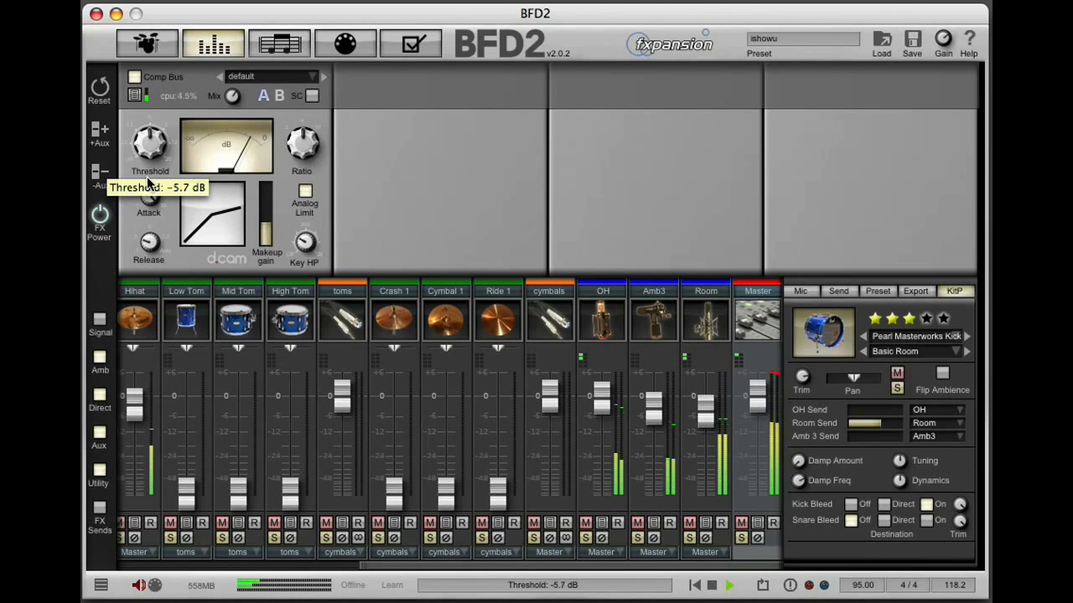